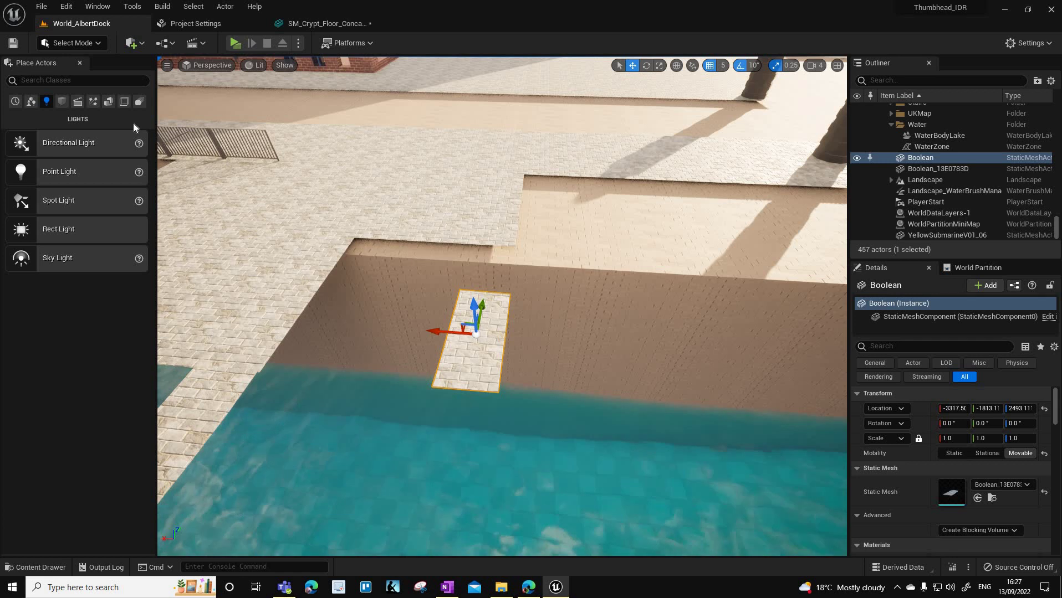
Place the NewBoolMesh asset from the Paul content folder into the level beside the Boolean slab and select it.
left_click(99, 44)
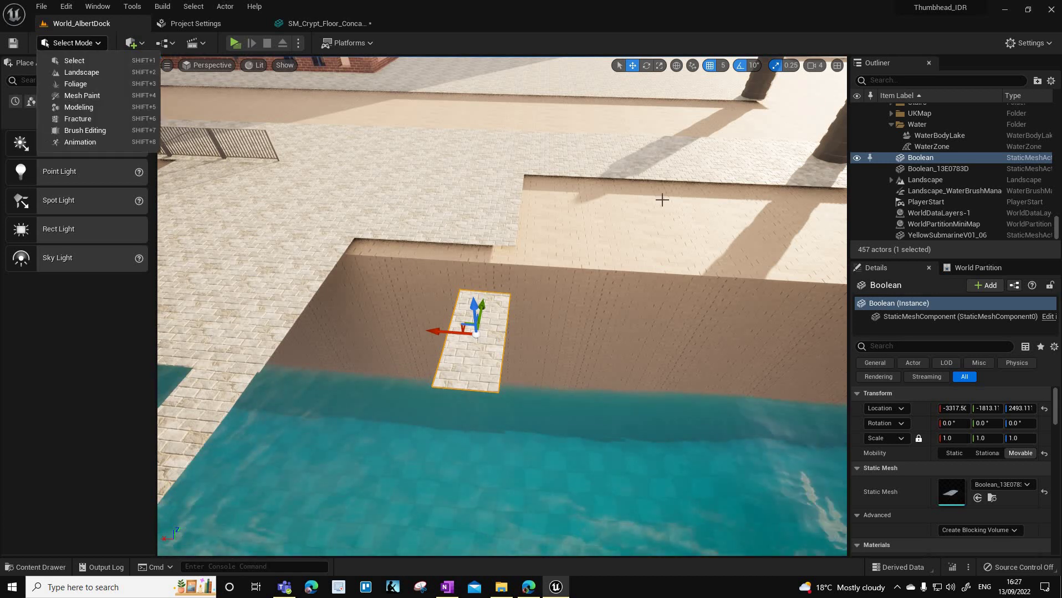
left_click(992, 498)
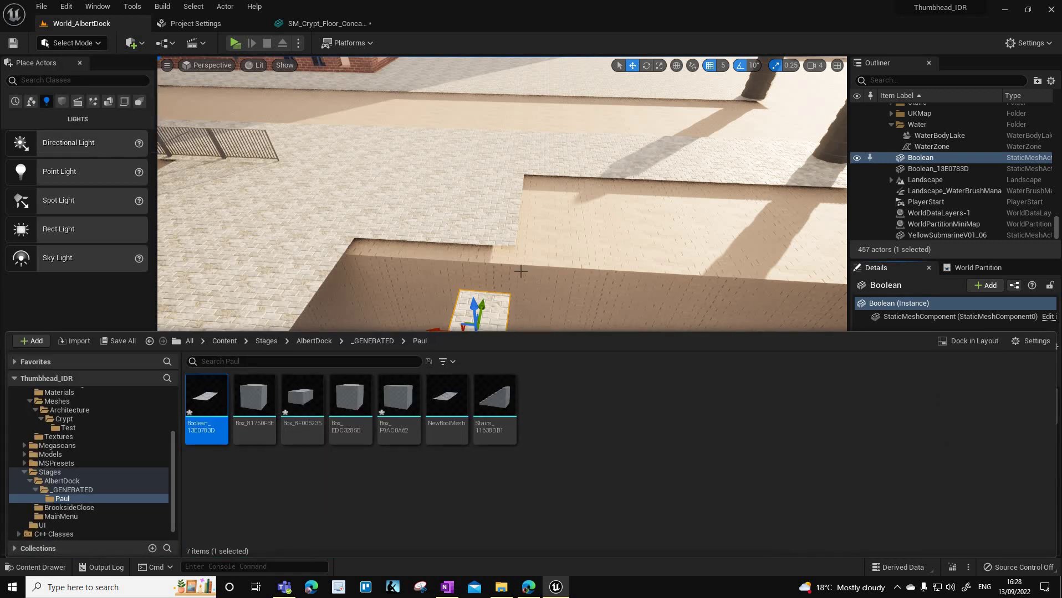
left_click_drag(447, 405, 576, 332)
left_click_drag(559, 268, 573, 214)
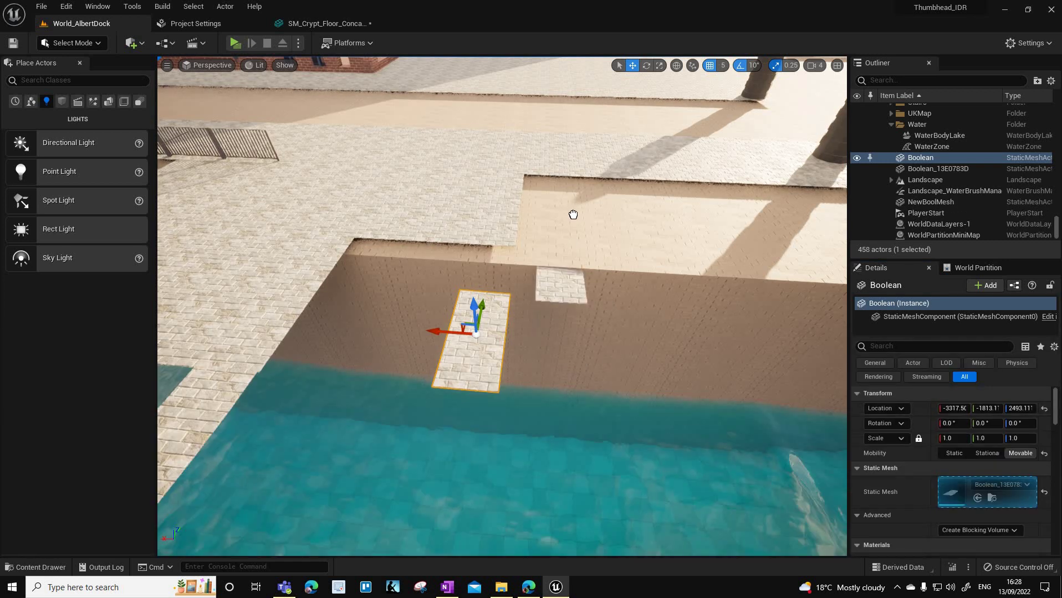
left_click(607, 298)
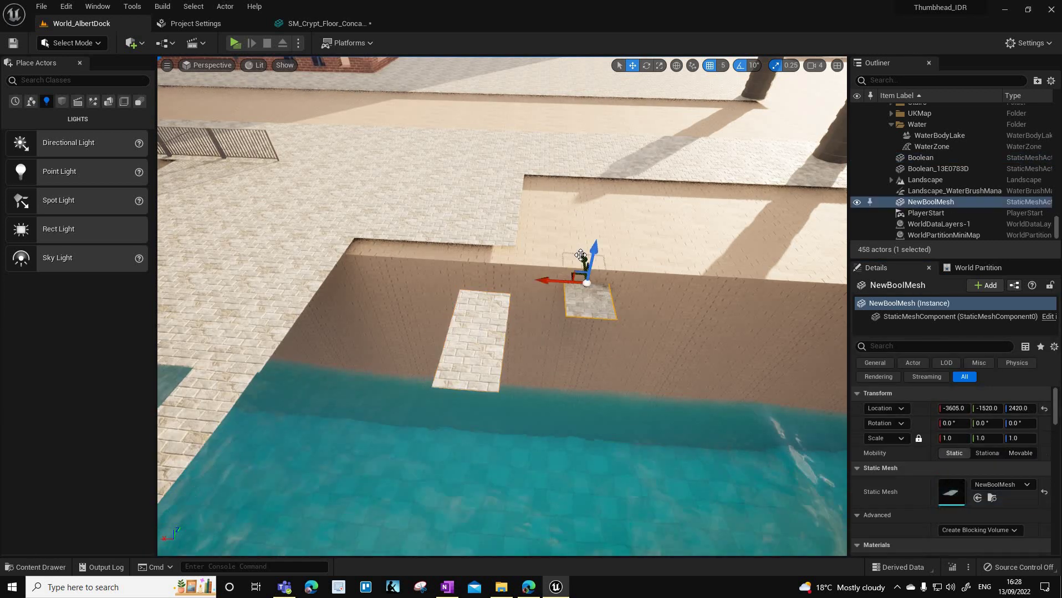
Reposition the NewBoolMesh slab to about Y -1920 and Z 2735, above the water by the dock wall.
right_click_drag(607, 298, 682, 297)
key("a")
left_click_drag(581, 265, 675, 209)
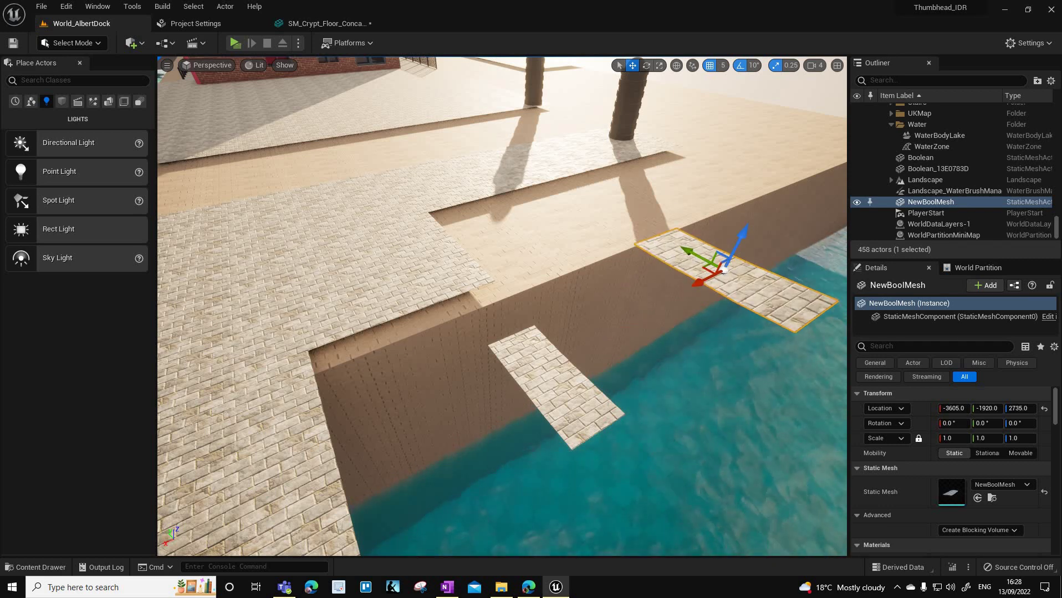
Switch to Modeling mode and create a cylinder of radius 50 and height 200 standing on the NewBoolMesh slab.
right_click_drag(675, 209, 450, 167)
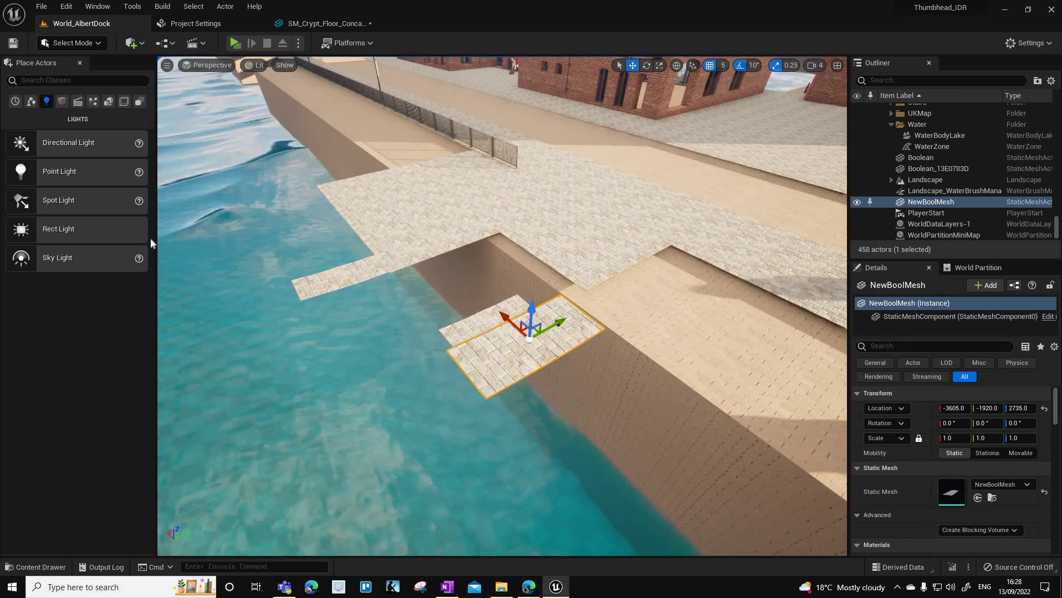
left_click(92, 43)
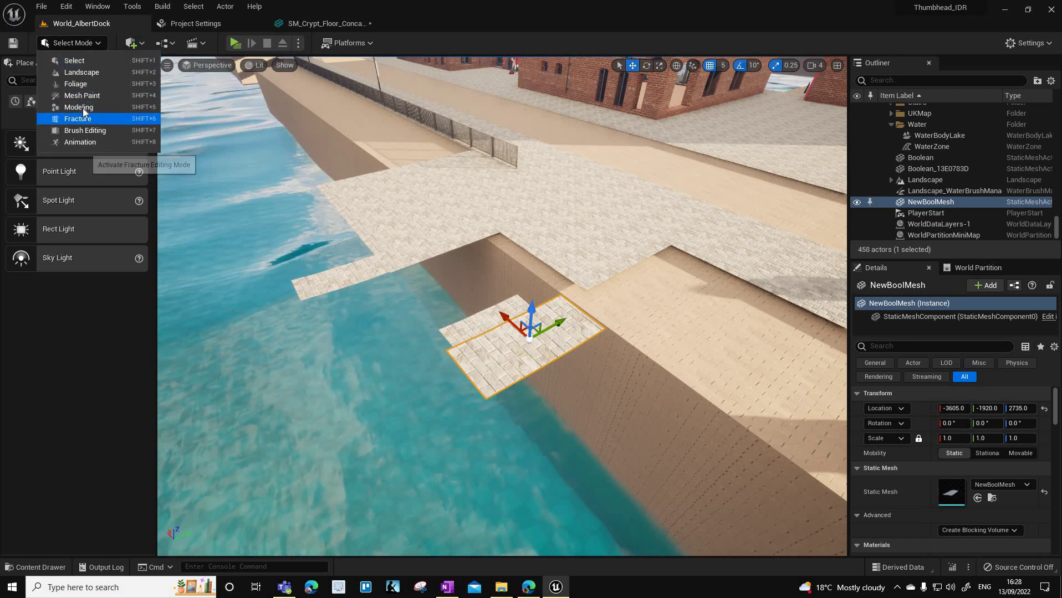
left_click(84, 108)
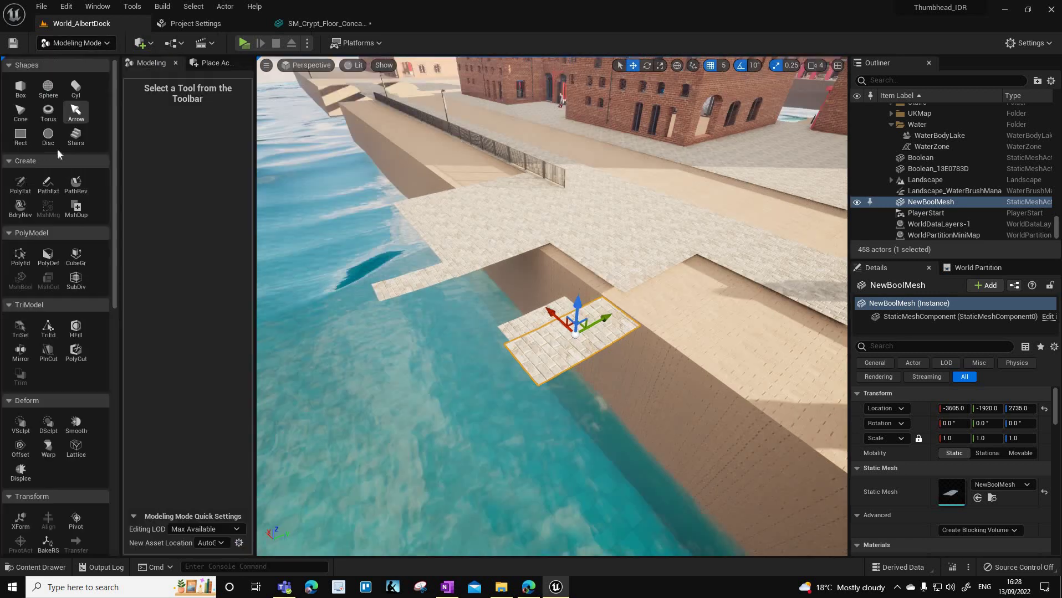
left_click(47, 90)
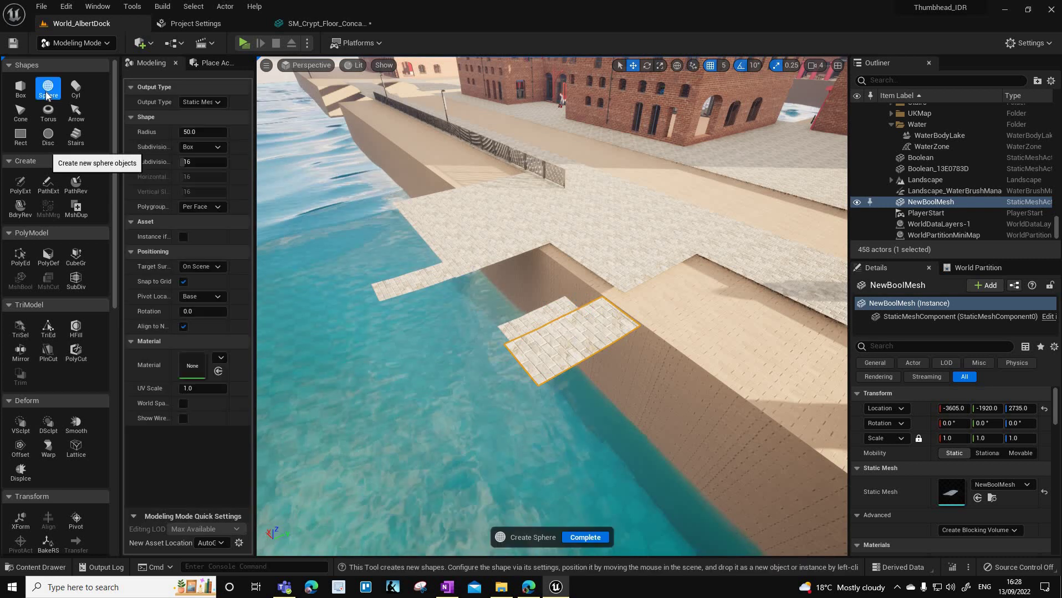
left_click(76, 89)
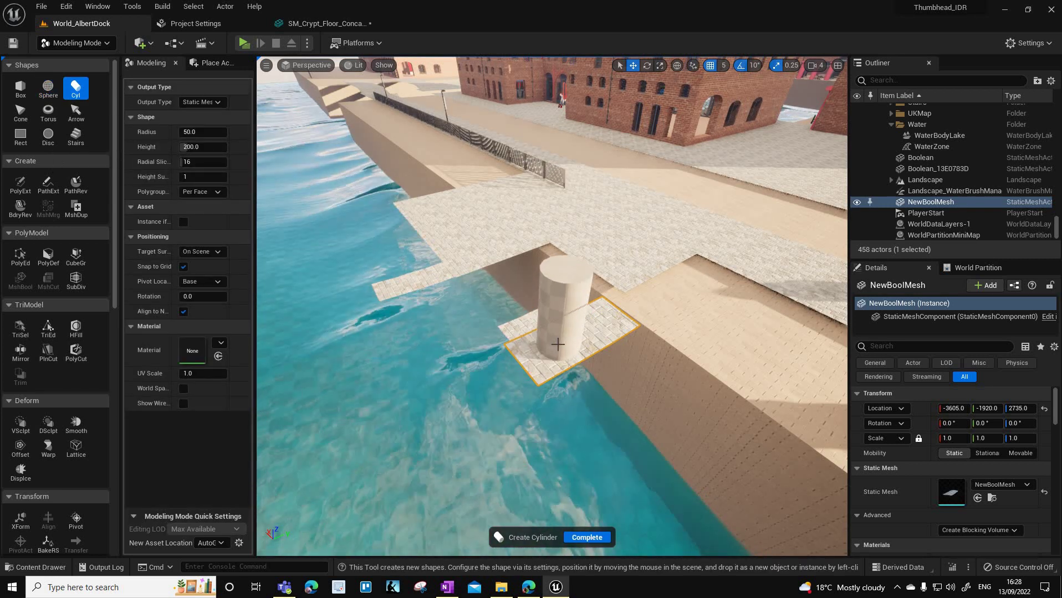
left_click(561, 341)
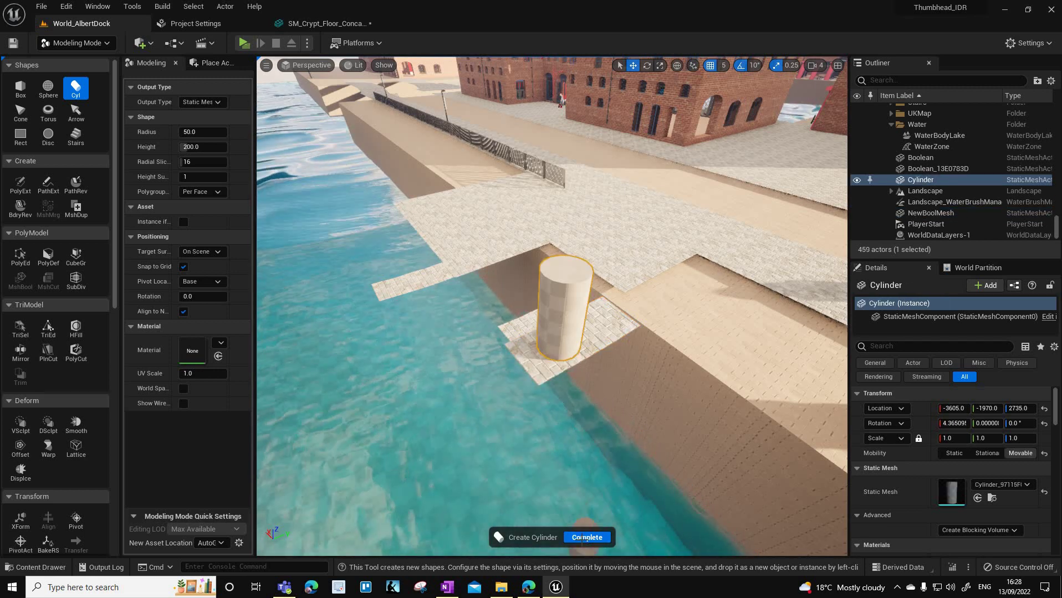
left_click(585, 539)
Lower the cylinder to about Z 2685 so that it passes through the slab.
right_click_drag(477, 378, 510, 327)
key("w")
key("d")
right_click_drag(438, 377, 488, 350)
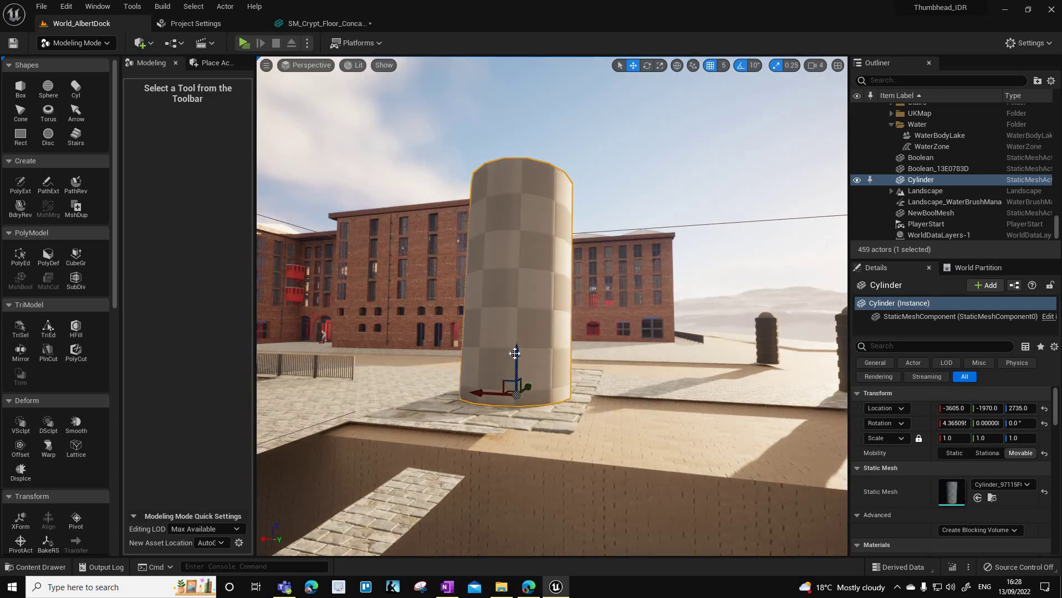
left_click_drag(515, 362, 514, 392)
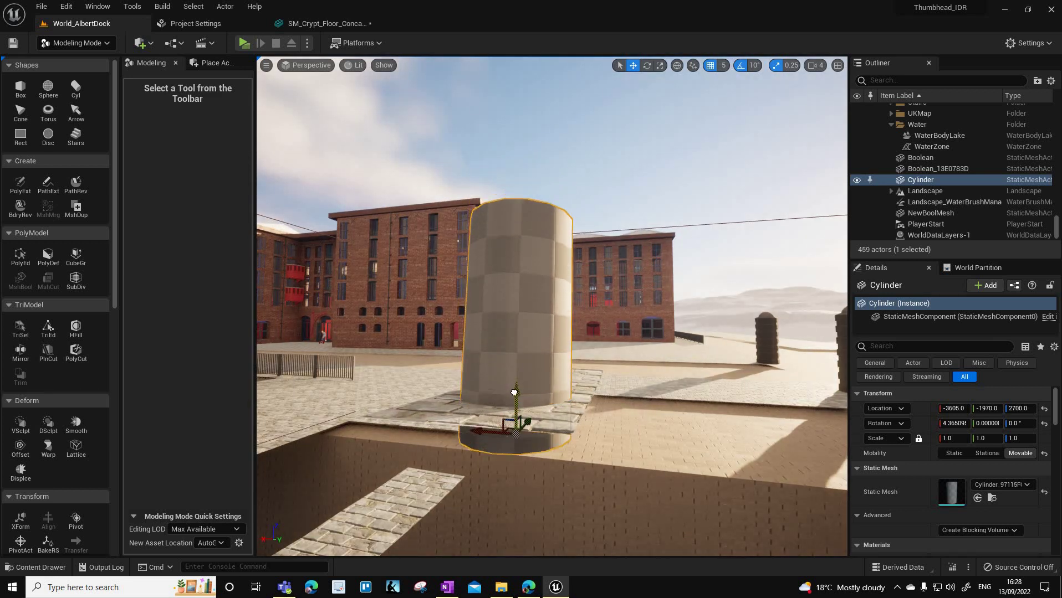
Try moving the cylinder's top face with PolyGroup Edit and accept the edit.
right_click_drag(516, 407, 529, 435)
key("w")
key("s")
key("a")
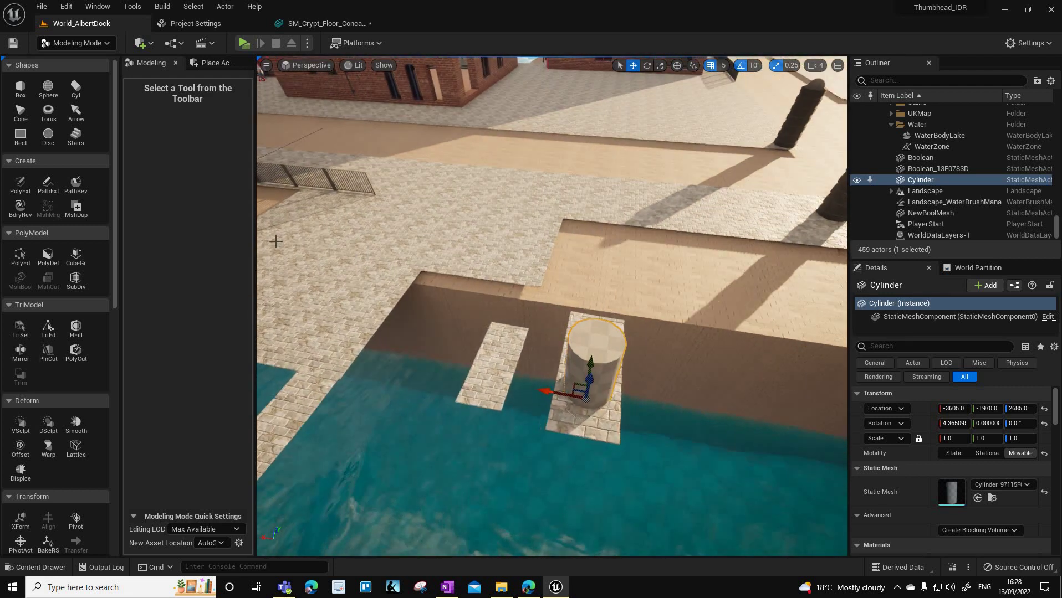
left_click(20, 255)
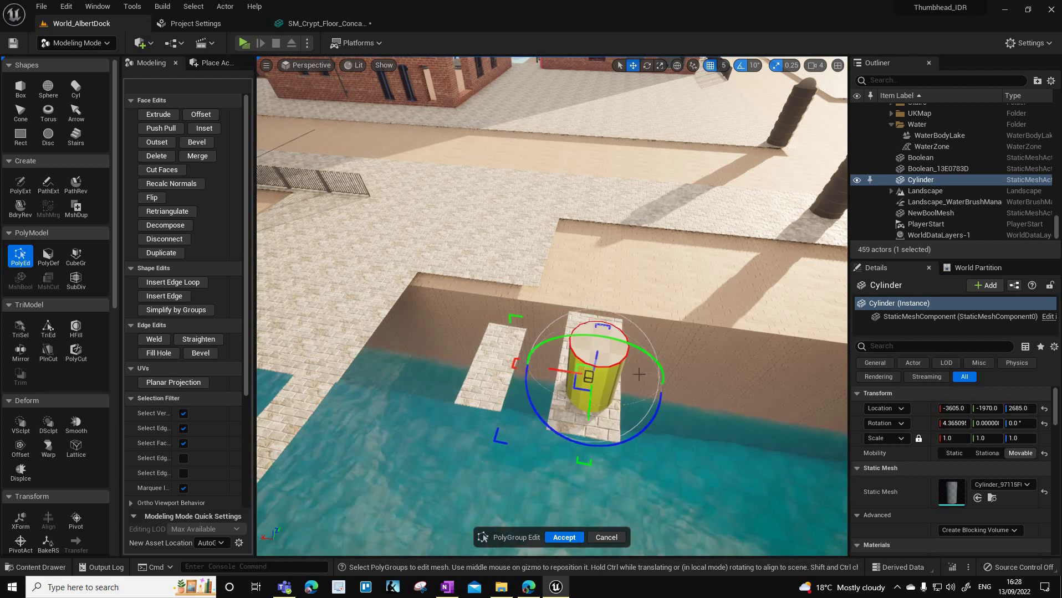
right_click_drag(588, 332, 649, 357)
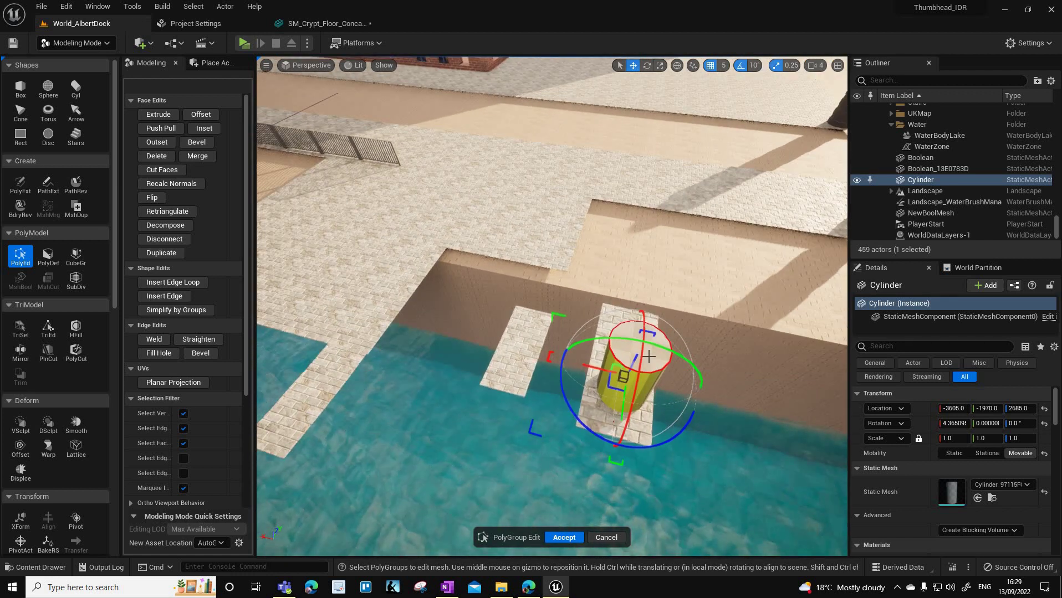
left_click(646, 321)
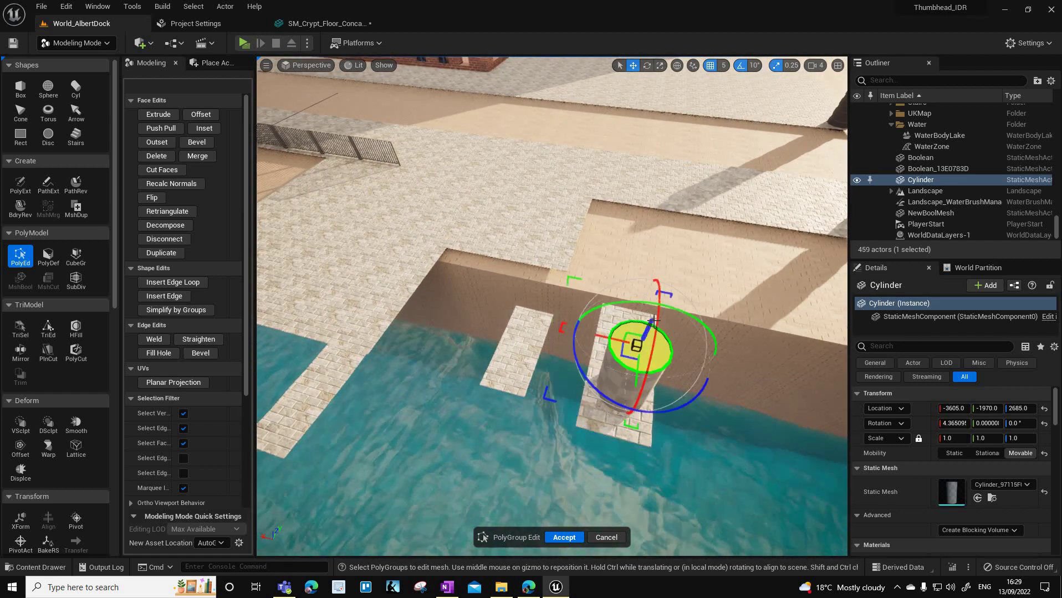
left_click_drag(657, 297, 614, 376)
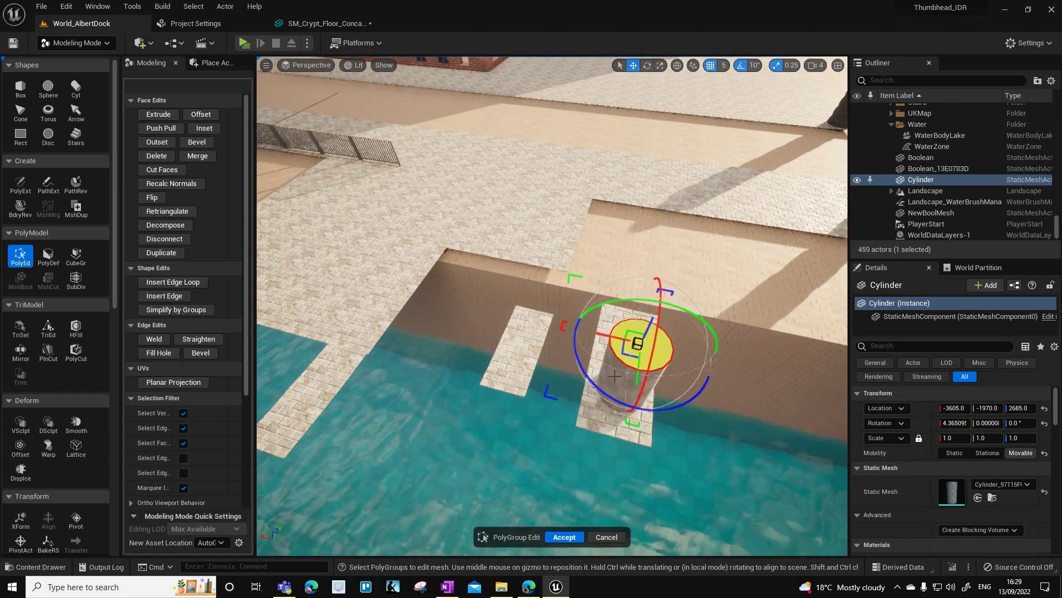
right_click_drag(614, 378, 676, 343)
key("w")
right_click_drag(368, 388, 426, 313)
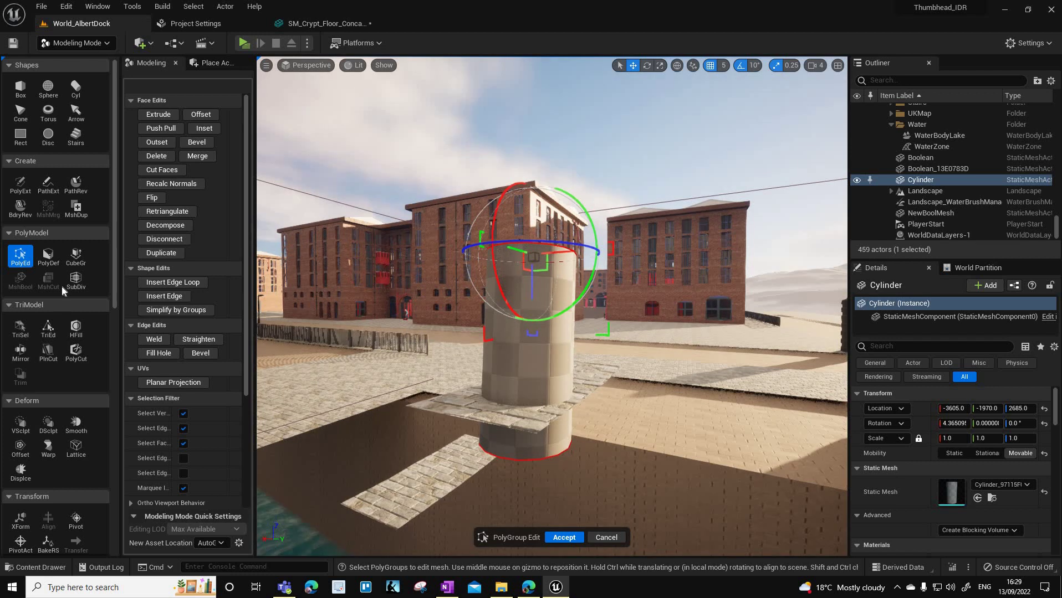
left_click(560, 537)
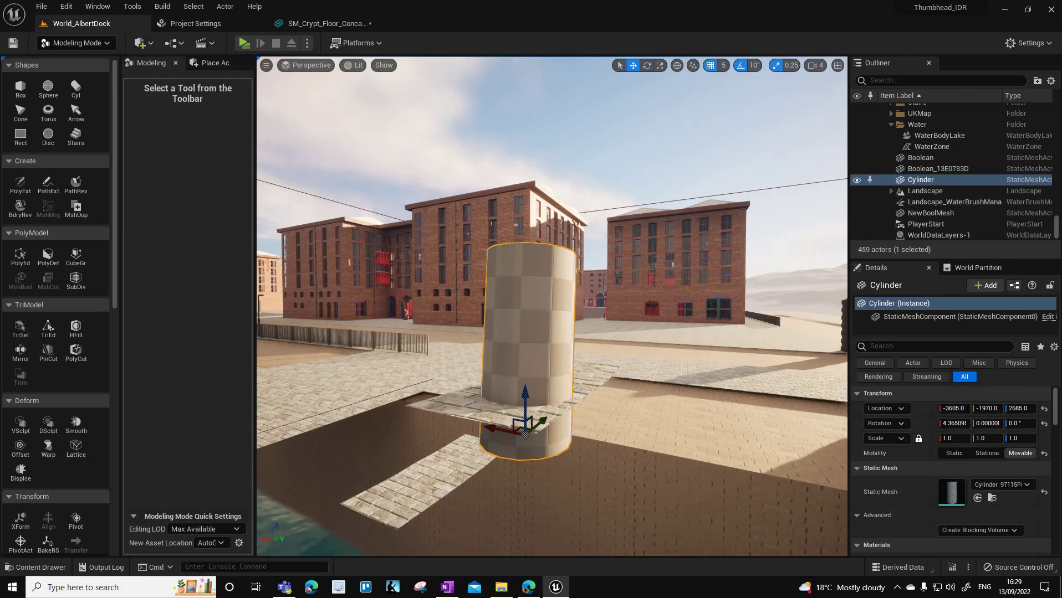
Start a Mesh Boolean on the NewBoolMesh slab and the cylinder, and inspect the preview from the side.
right_click_drag(526, 333, 521, 399)
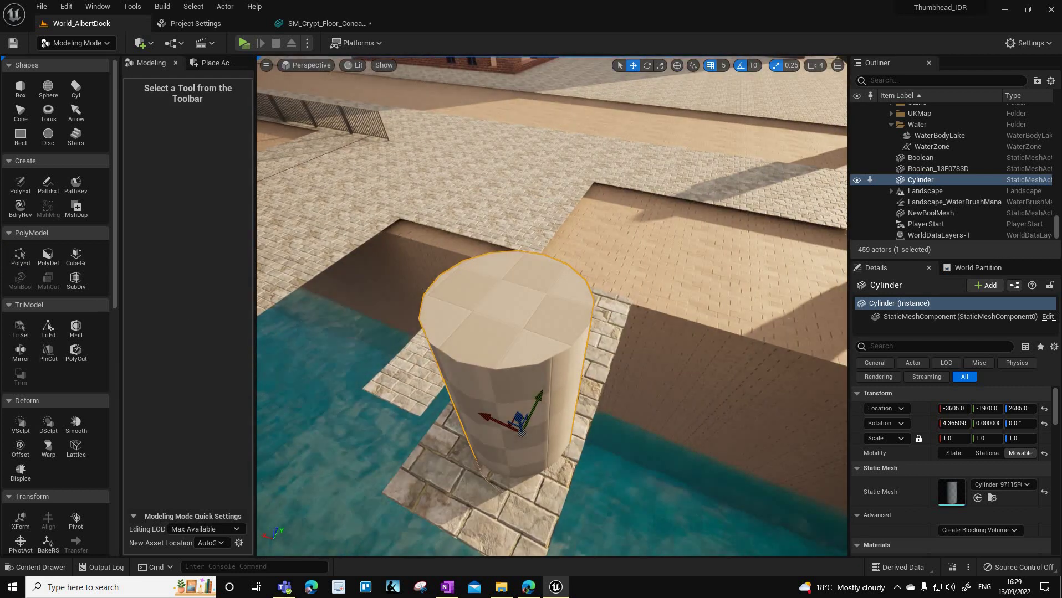
left_click(510, 373)
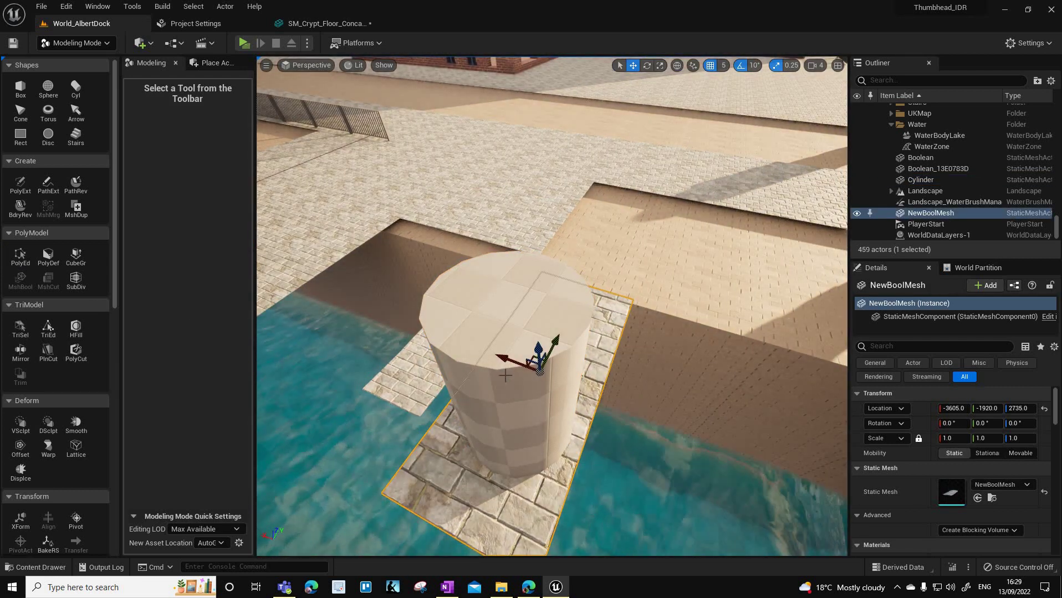
left_click(505, 375, "ctrl")
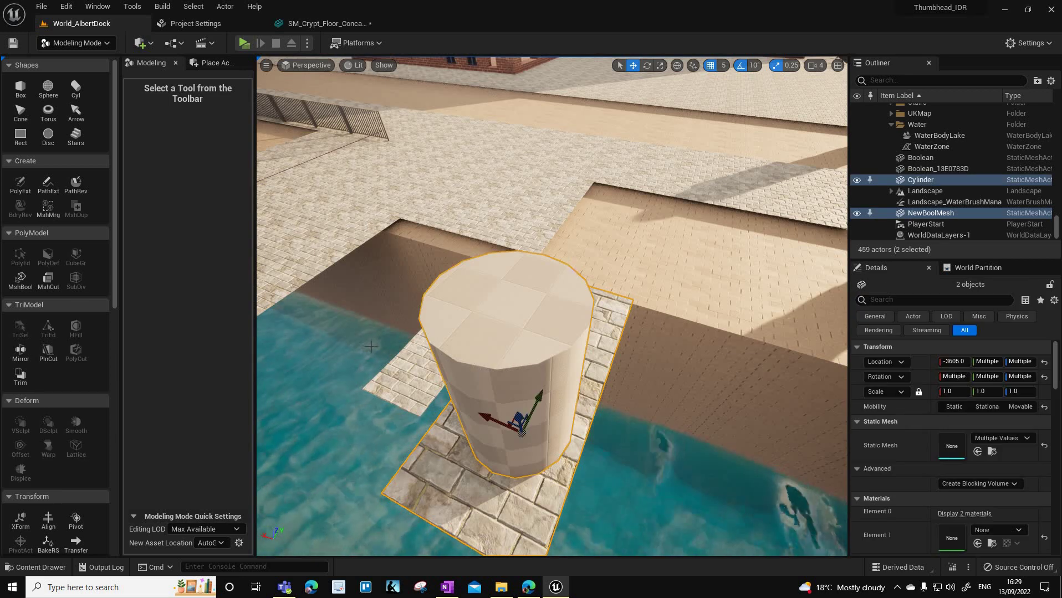
left_click(23, 281)
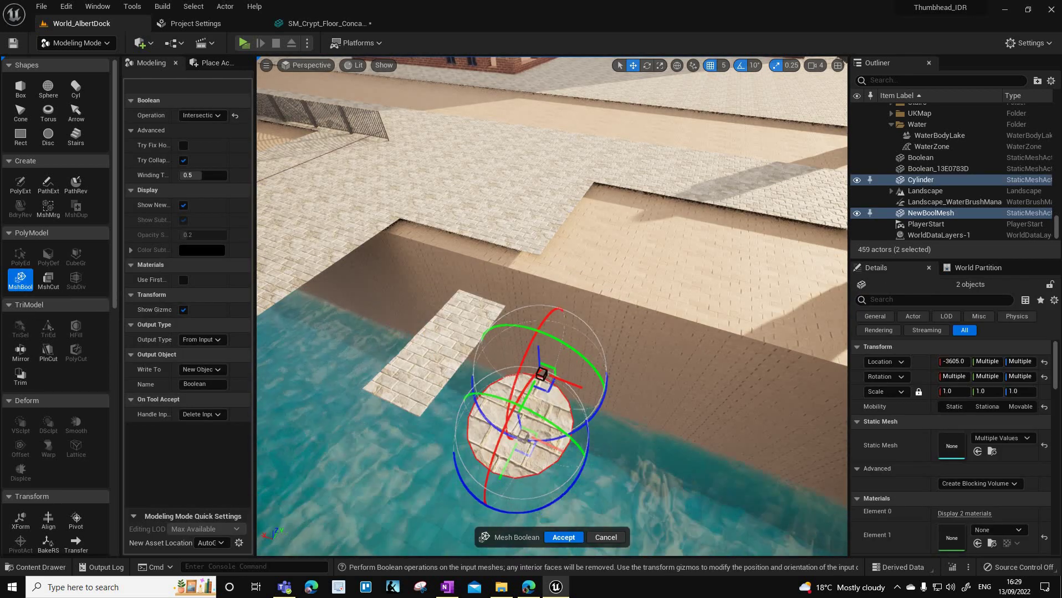
right_click_drag(551, 306, 626, 241)
right_click_drag(460, 265, 401, 275)
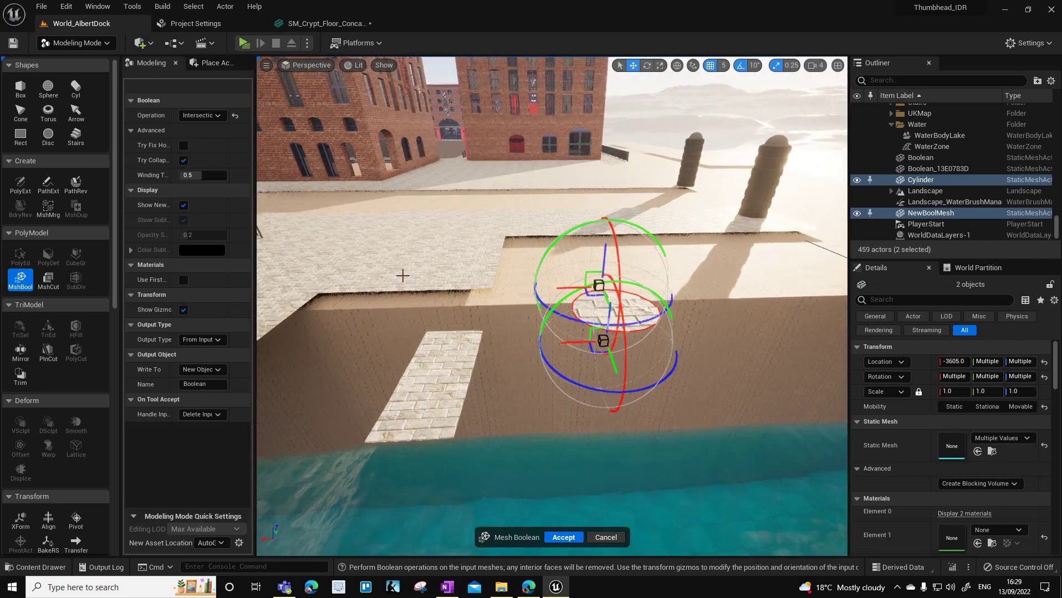
right_click_drag(433, 308, 427, 310)
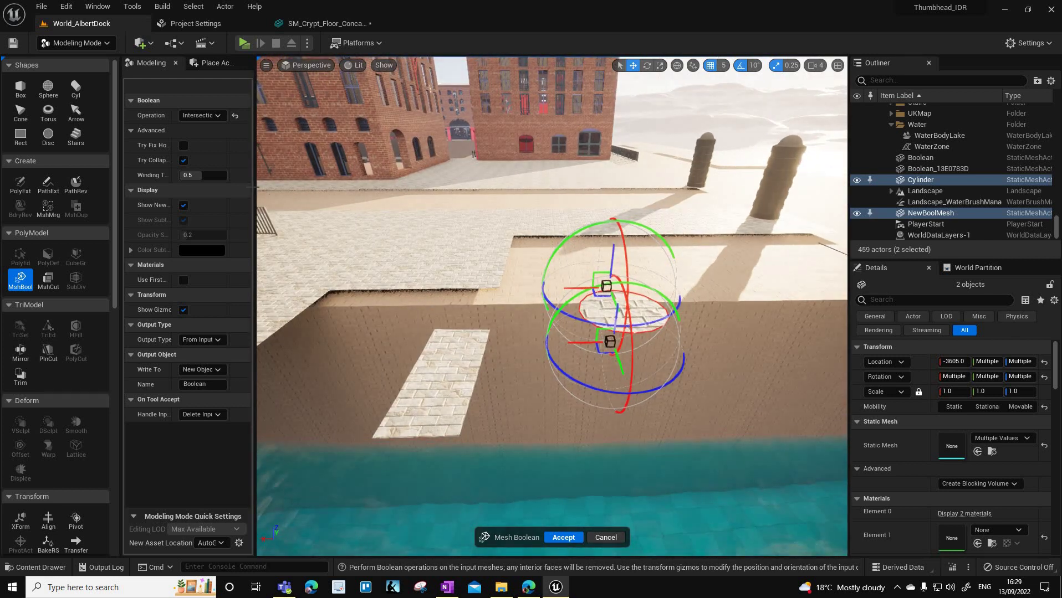
Preview the boolean of slab and cylinder with Difference A - B and with Difference B - A.
left_click(219, 117)
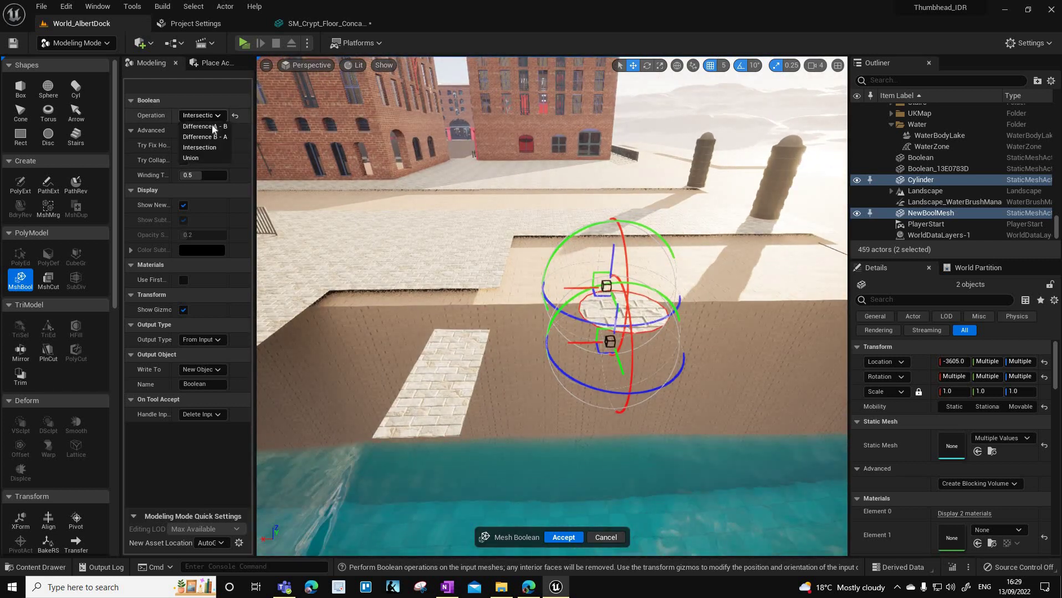
left_click(213, 127)
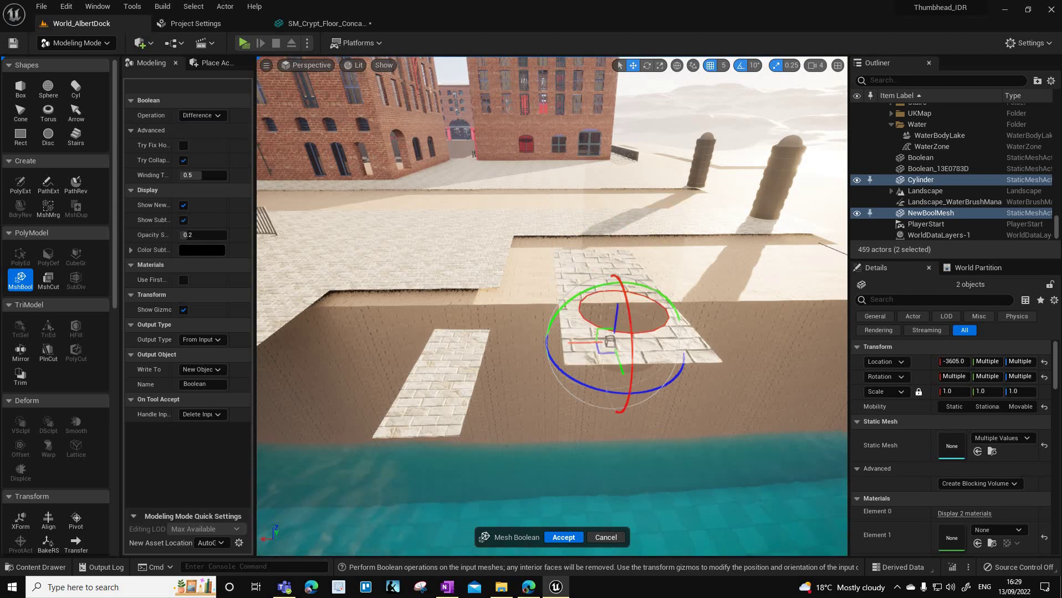
right_click_drag(521, 240, 520, 277)
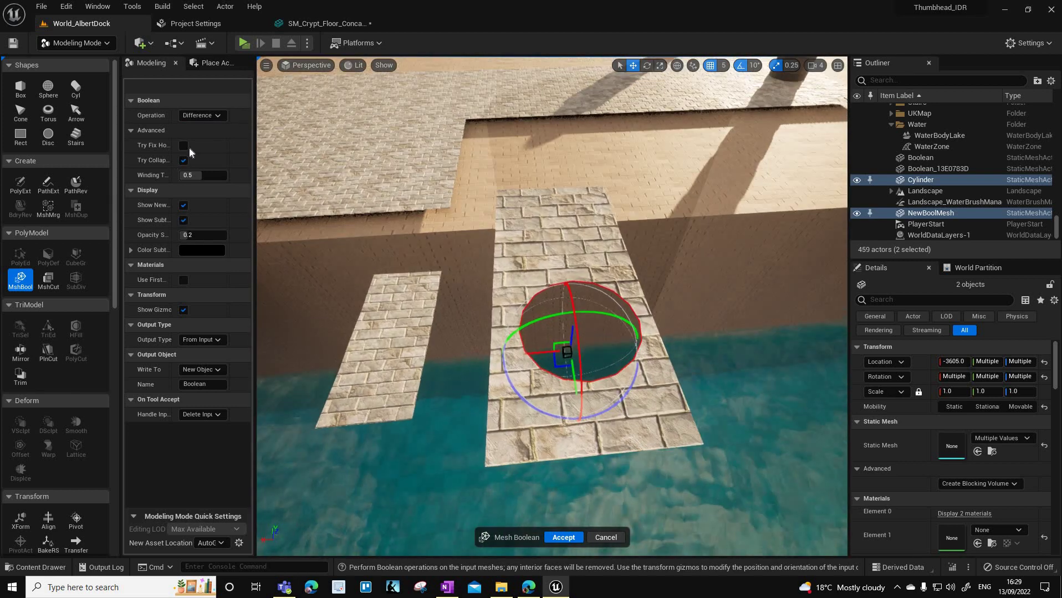
left_click(201, 117)
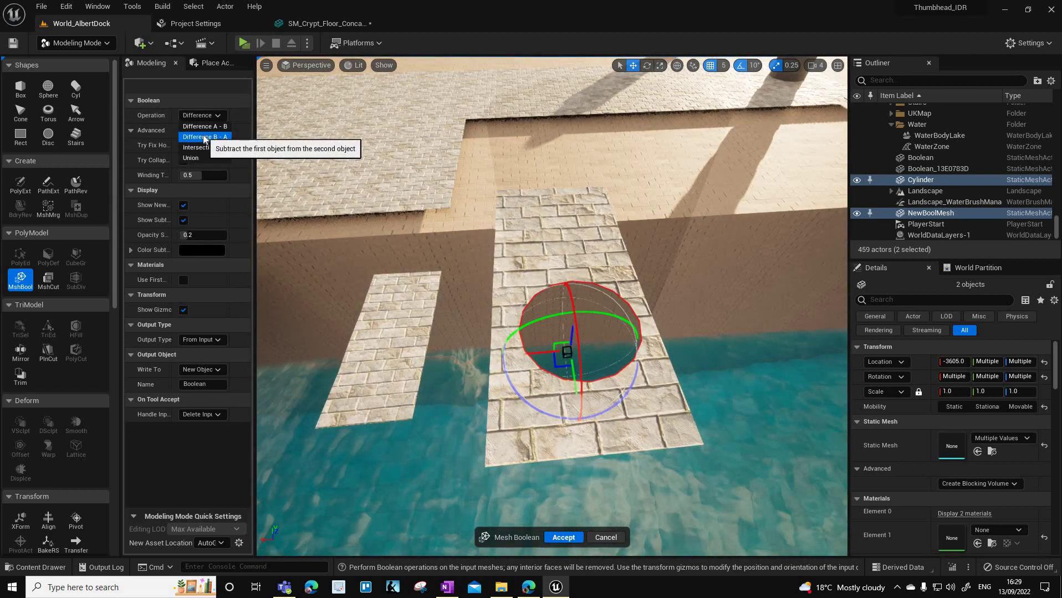
left_click(204, 137)
Compare the Intersection and Union operations for the boolean, leaving it set to Intersection.
left_click(212, 115)
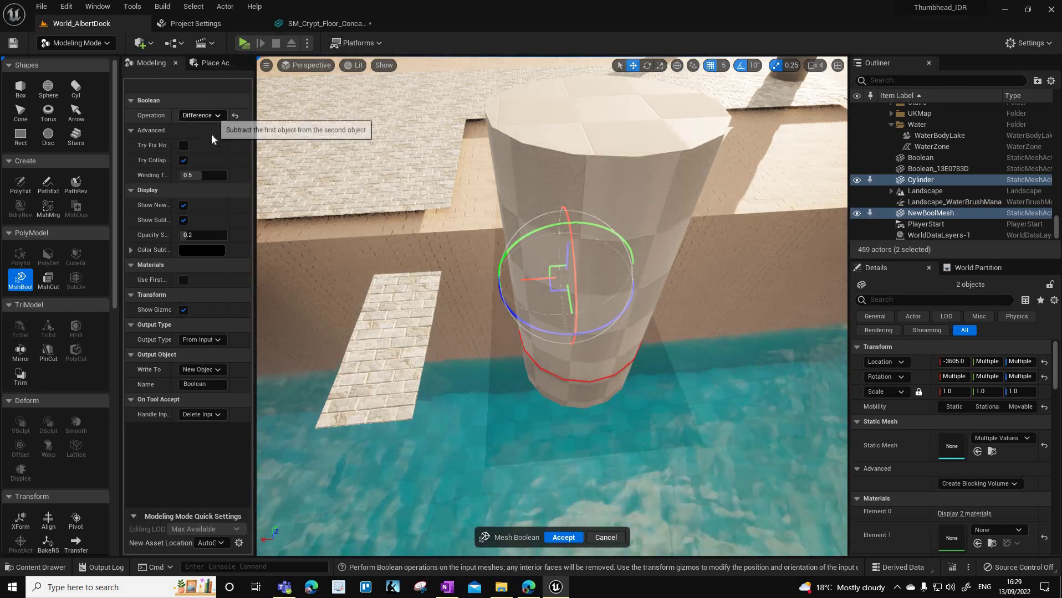
left_click(204, 147)
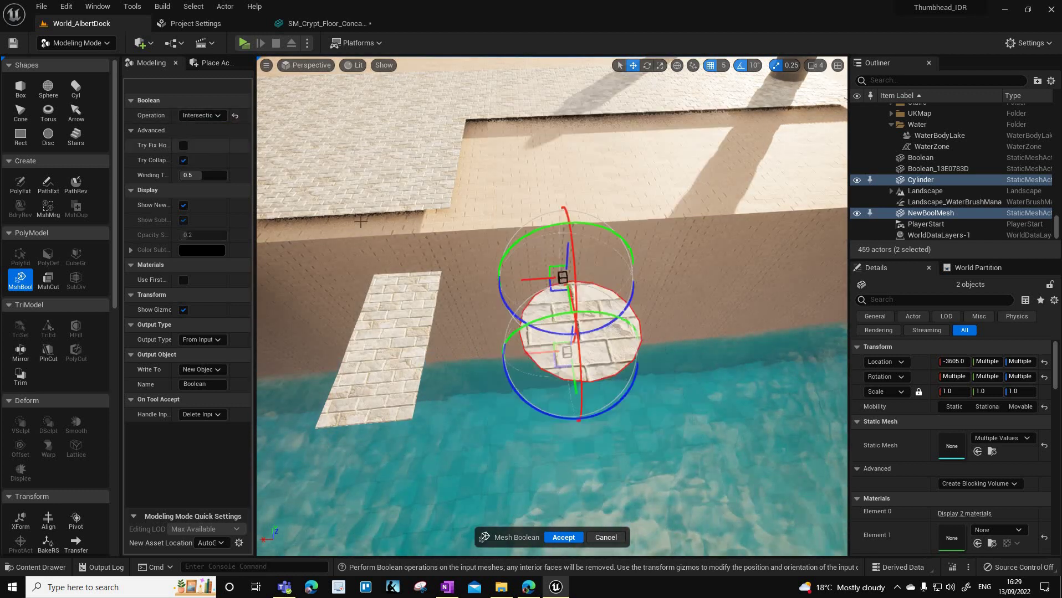
left_click(216, 114)
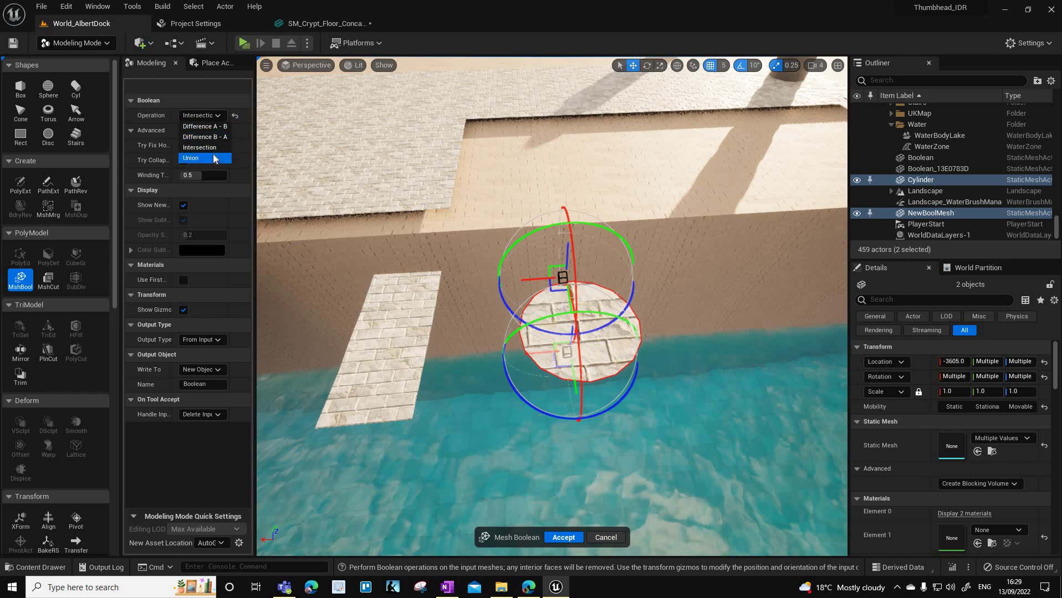
left_click(213, 158)
left_click(213, 115)
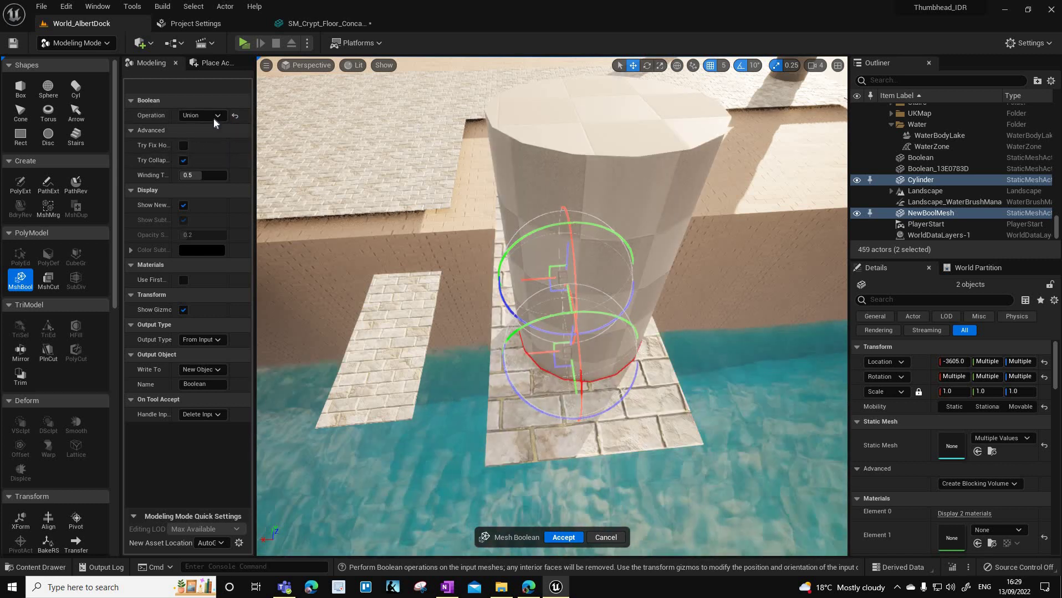
left_click(211, 147)
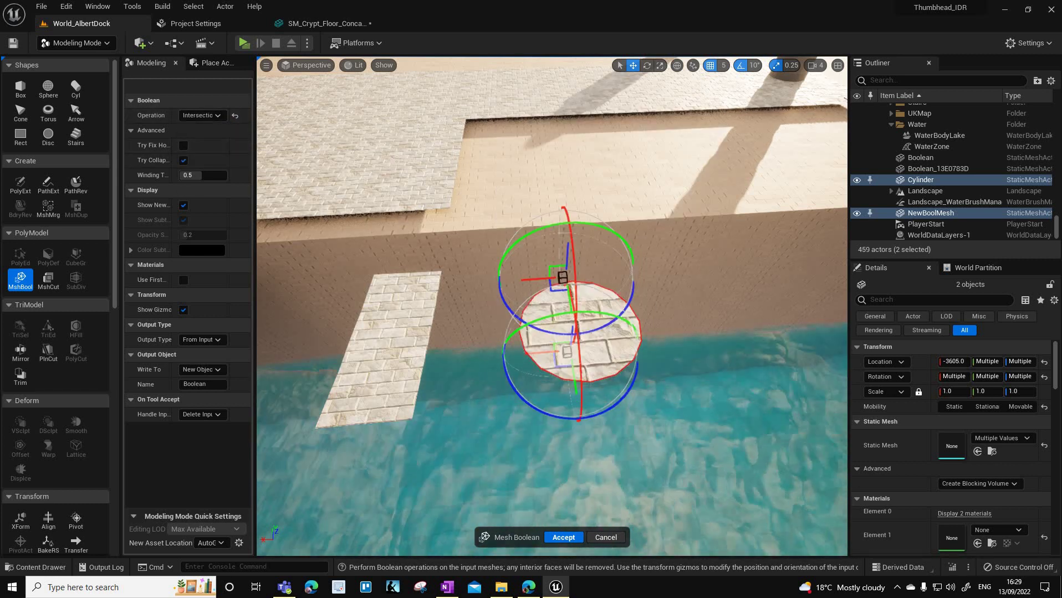
Check the existing generated meshes in the level's _GENERATED asset folder before finishing the boolean.
right_click_drag(631, 303, 488, 308)
key("d")
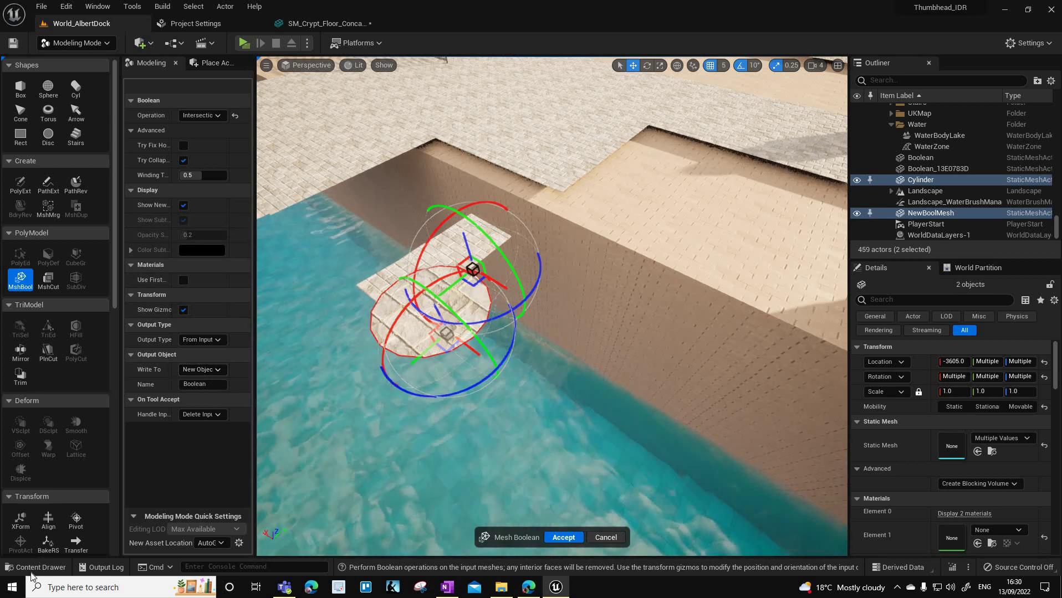
key("ctrl+space")
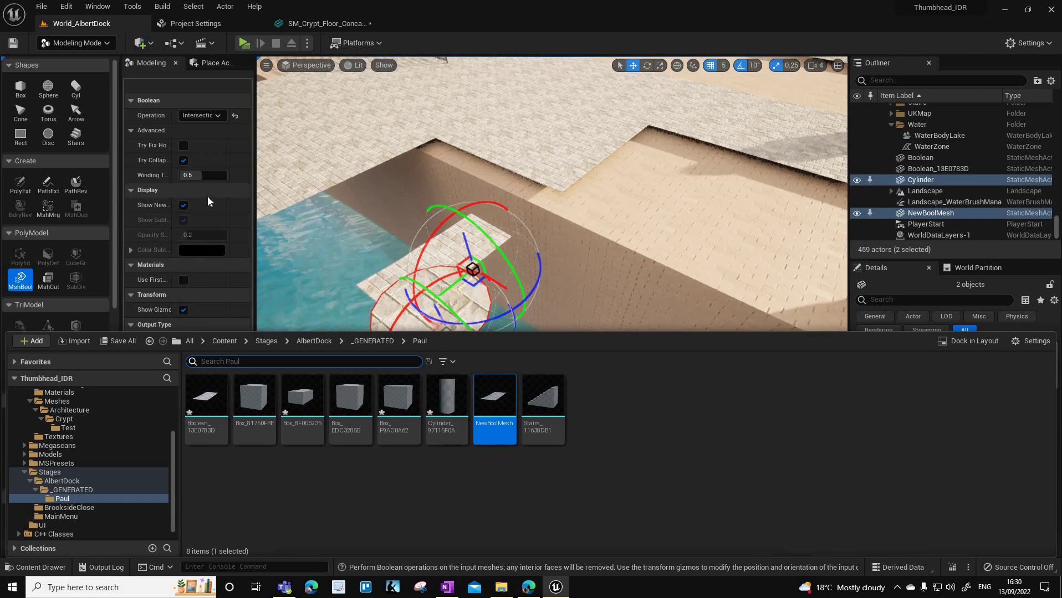
left_click(176, 217)
left_click(133, 190)
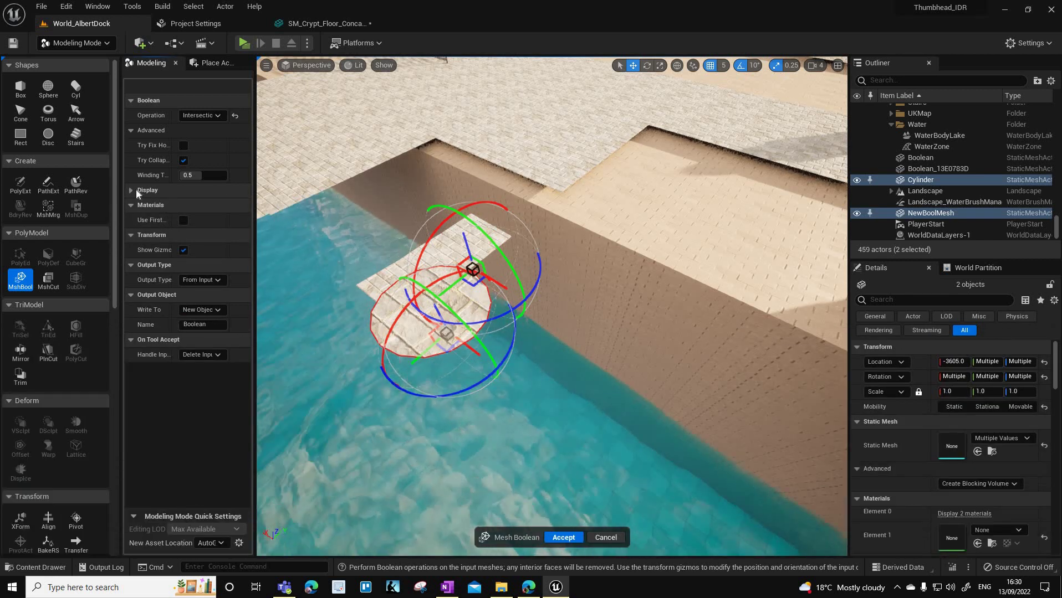
left_click(133, 190)
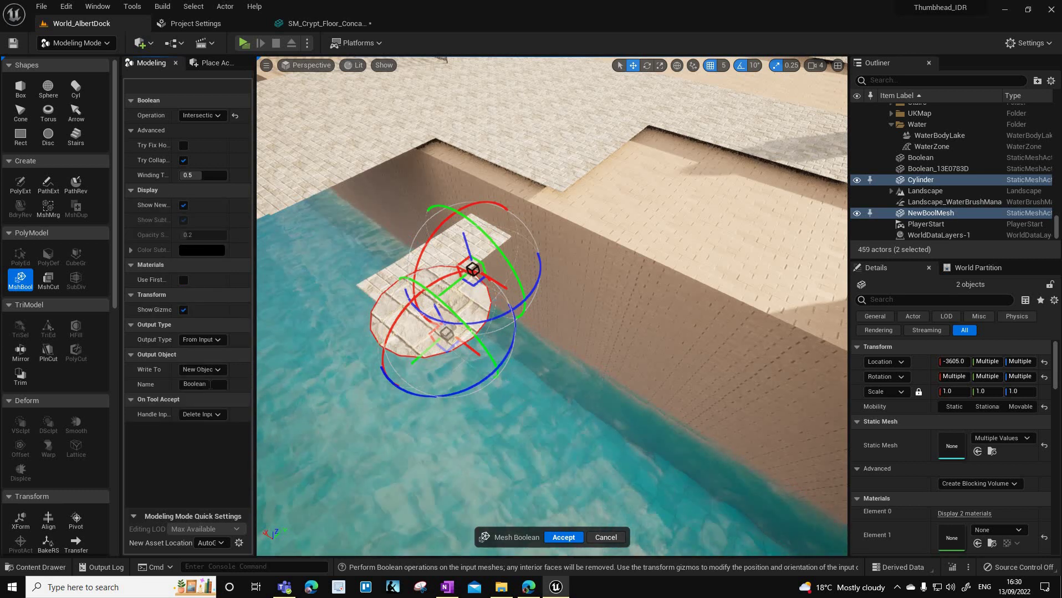
Name the boolean's output object CirclePaving and accept the Intersection.
left_click(210, 384)
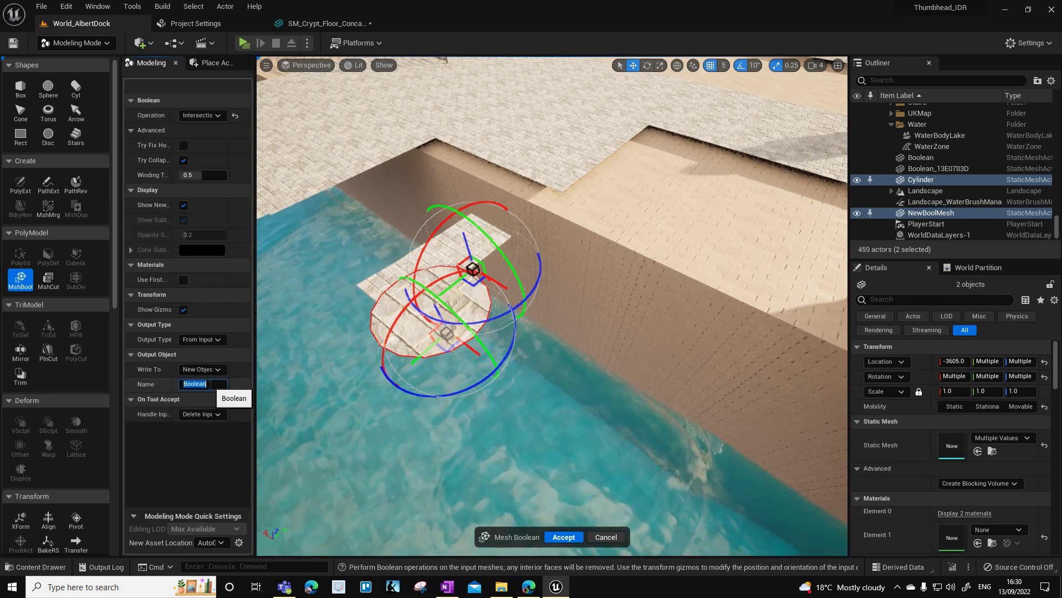
type("Circle")
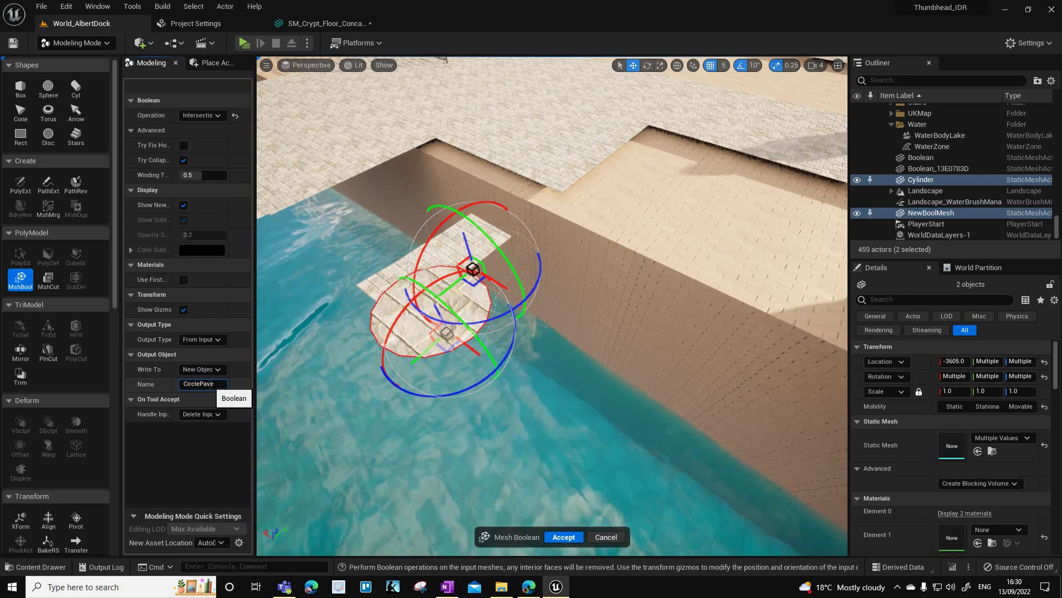
type("Paving")
key("Return")
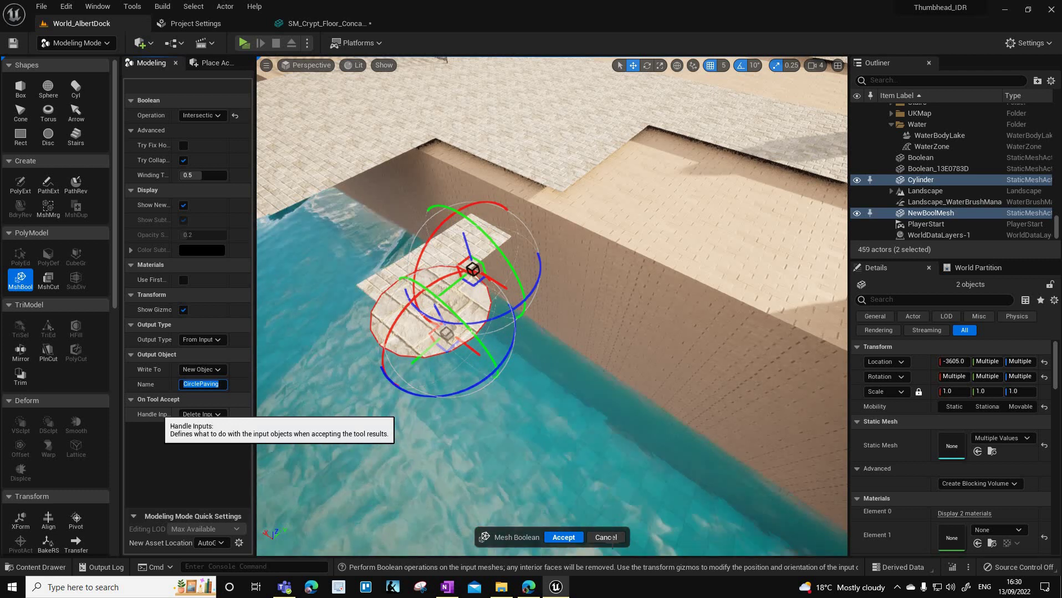
left_click(561, 537)
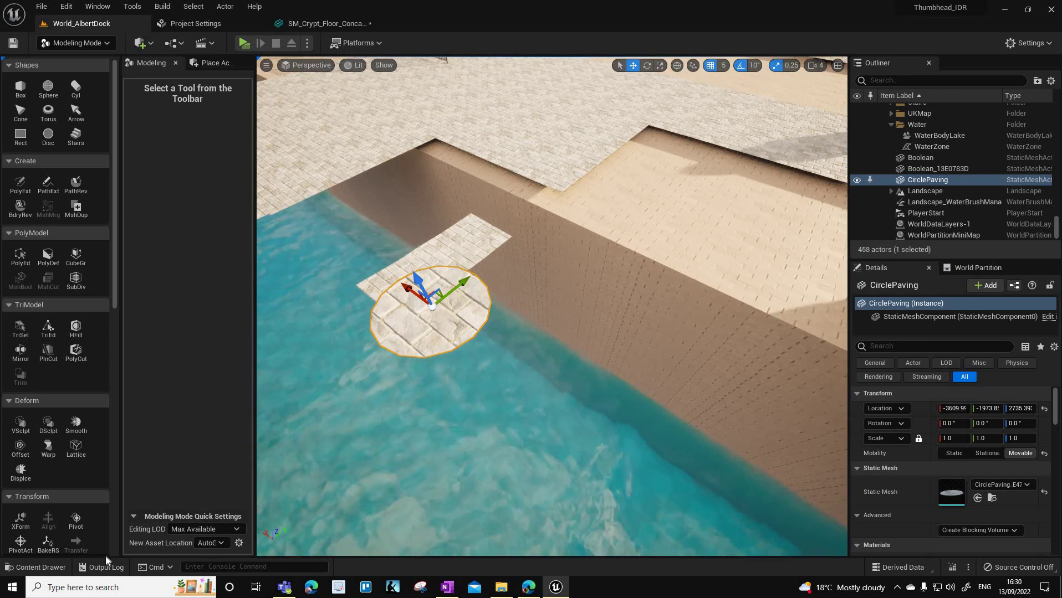
Place an instance of the generated CirclePaving mesh from the project assets against the dock wall and select it.
left_click(54, 568)
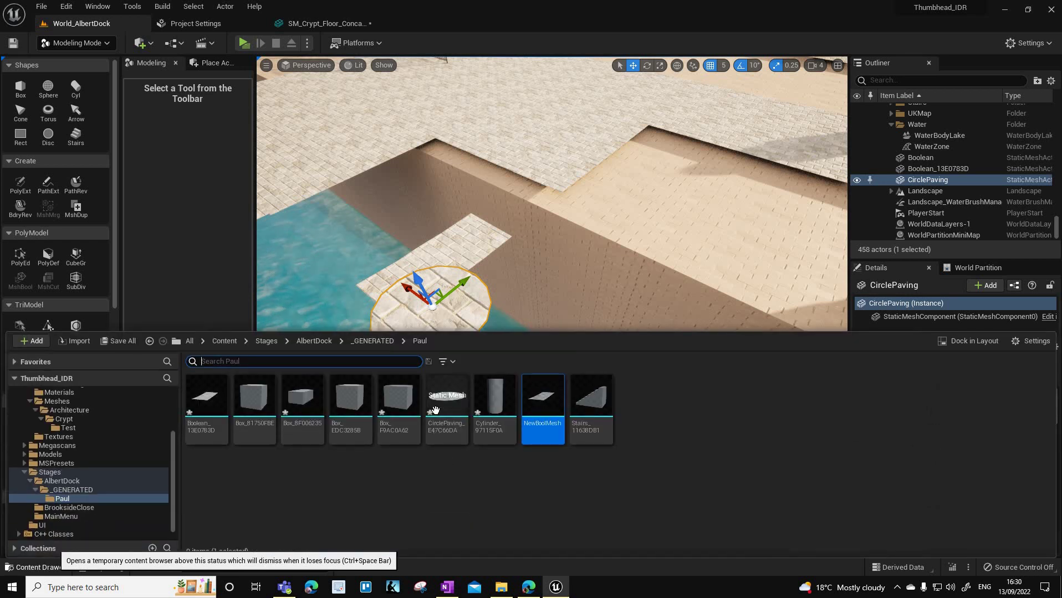
mouse_move(439, 404)
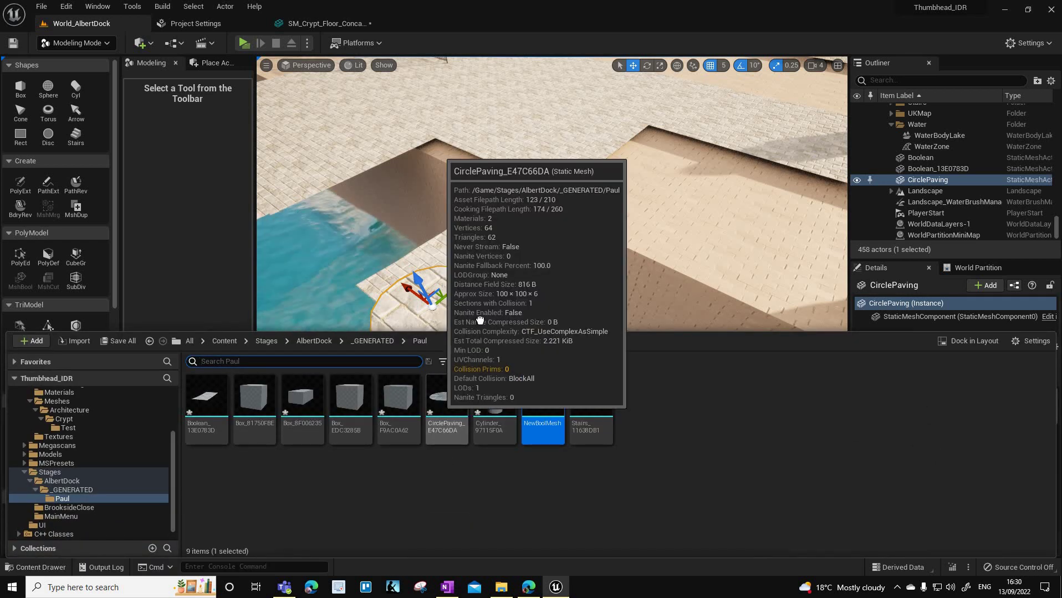
left_click_drag(596, 331, 575, 402)
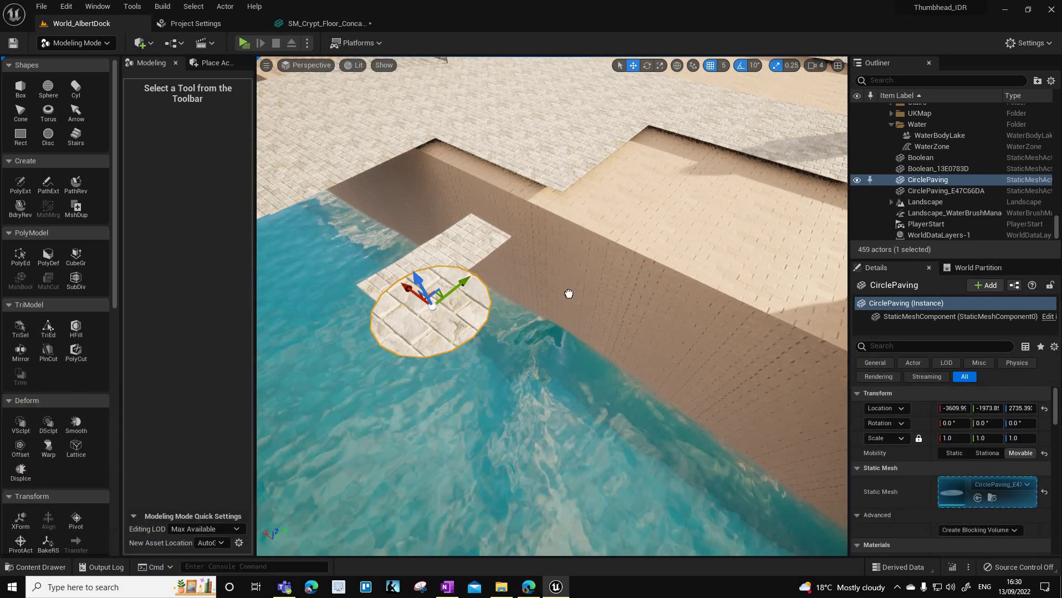
left_click(566, 297)
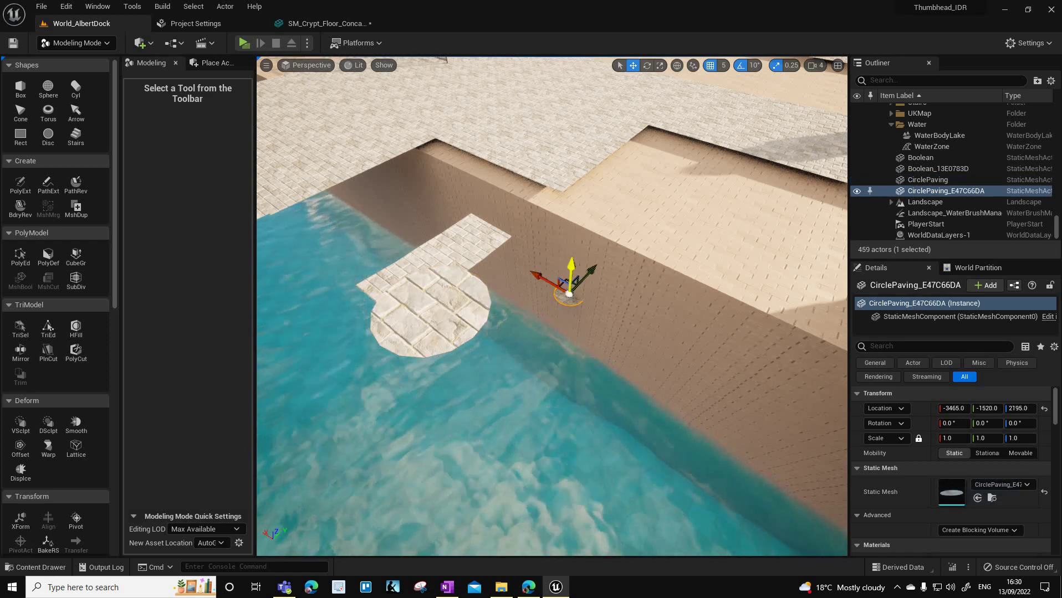
Move the new CirclePaving instance up and along the dock wall to about Y -1775, Z 2710.
left_click_drag(569, 259, 572, 148)
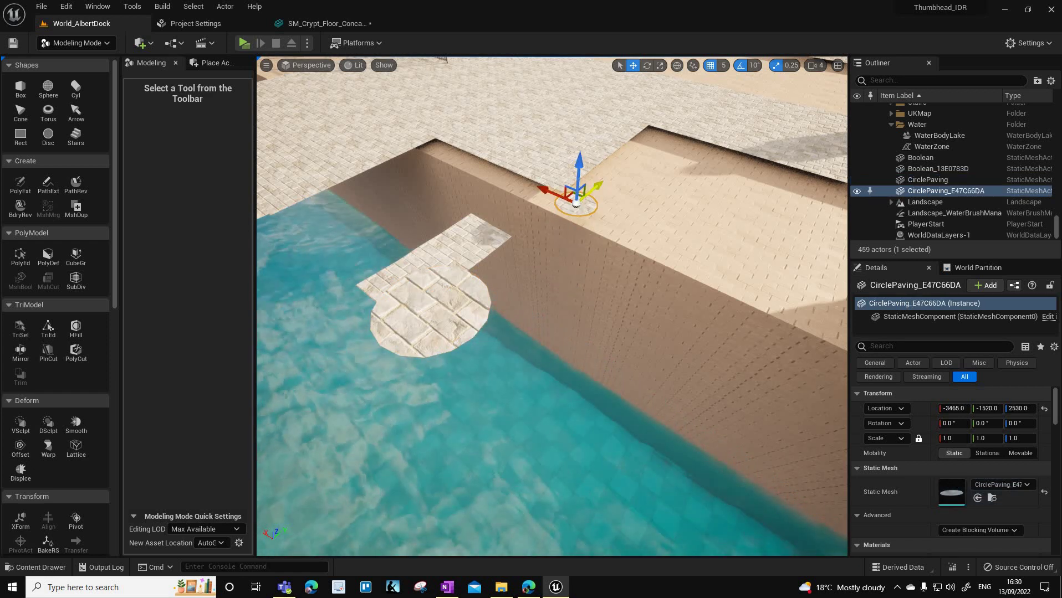
left_click_drag(601, 184, 545, 246)
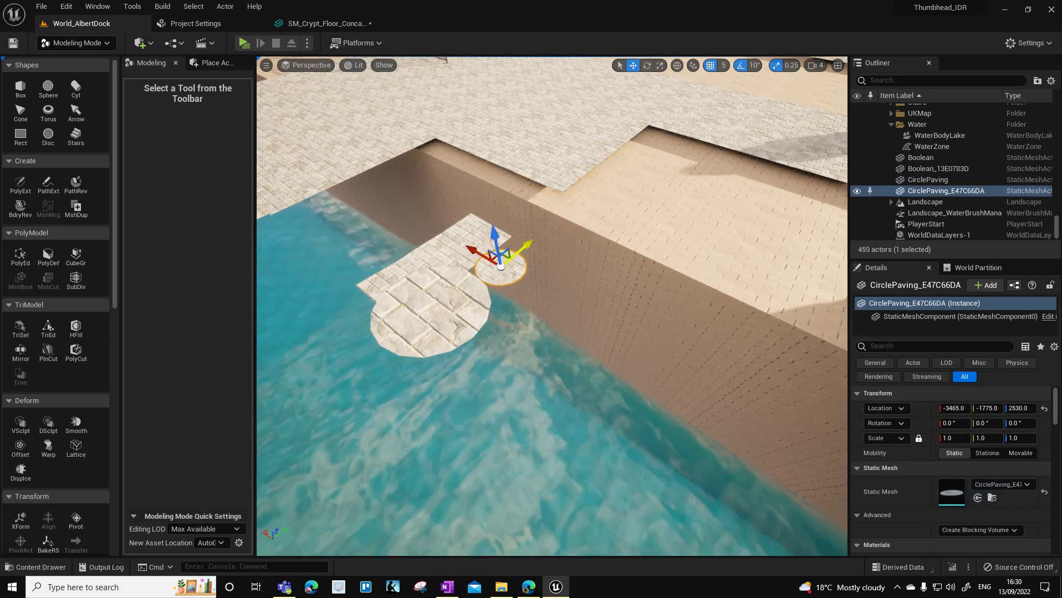
left_click_drag(495, 221, 497, 135)
left_click_drag(470, 173, 468, 148)
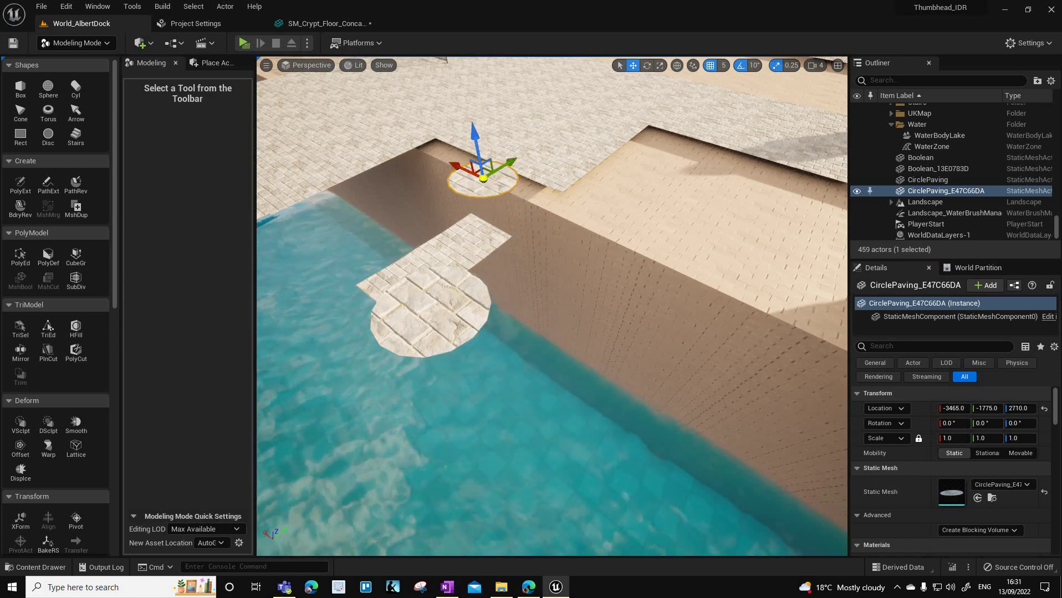
Select the original CirclePaving actor over the water and open its actor options.
right_click(494, 187)
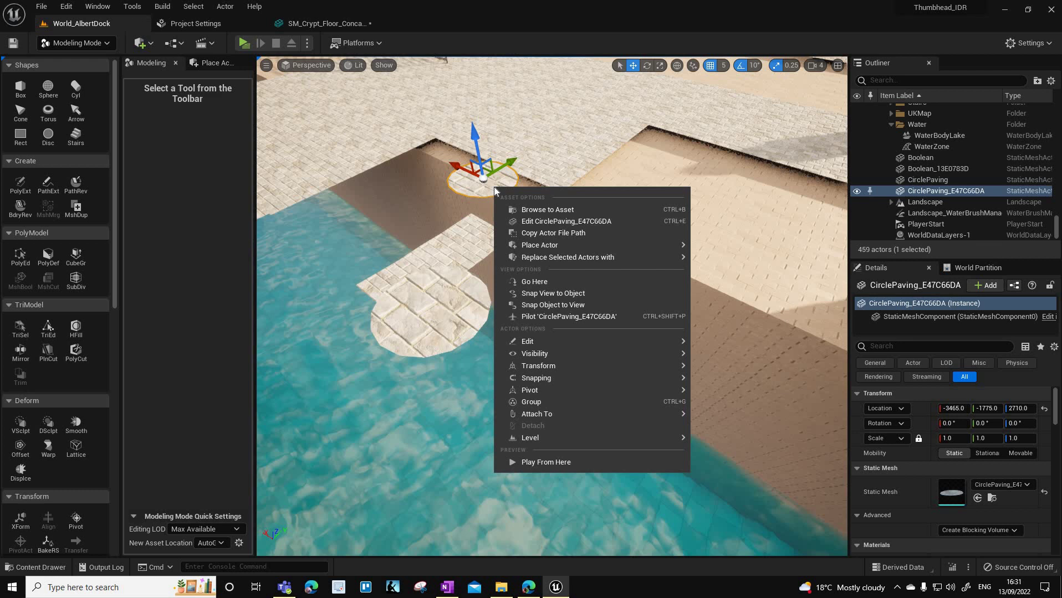
left_click(492, 294)
left_click(492, 294)
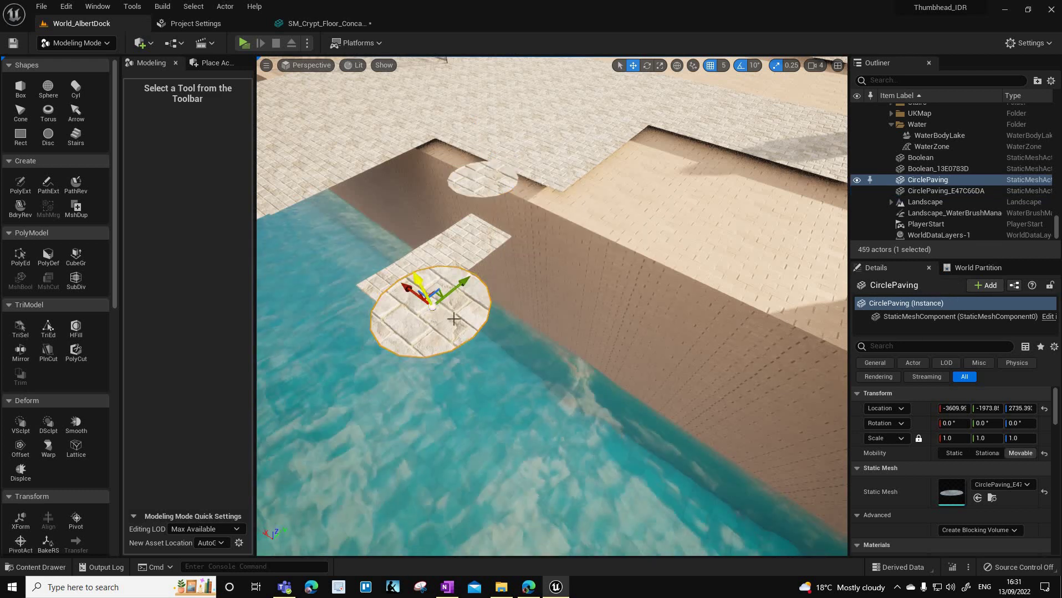
right_click(454, 320)
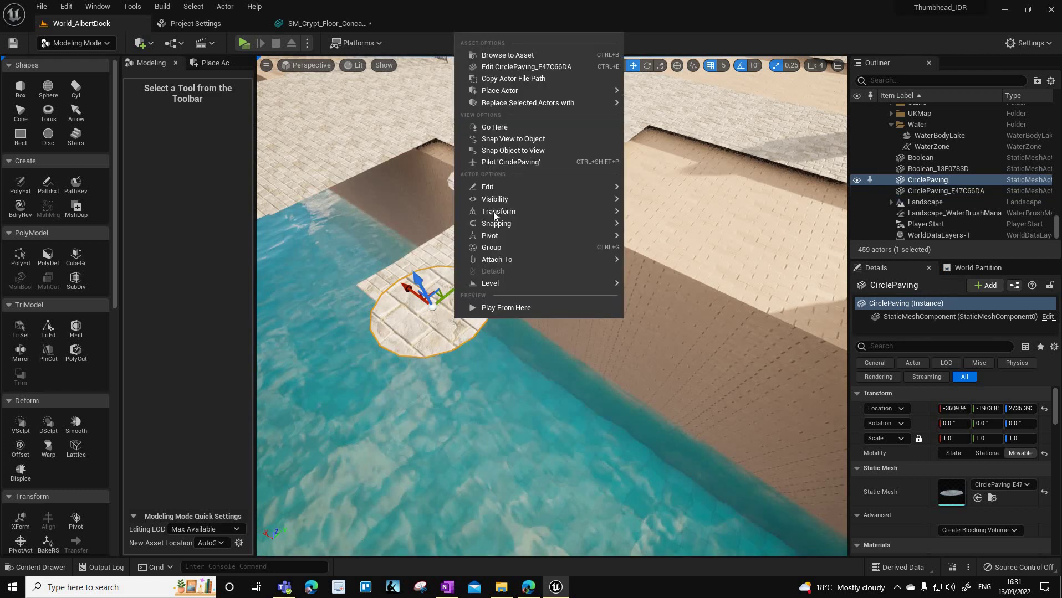